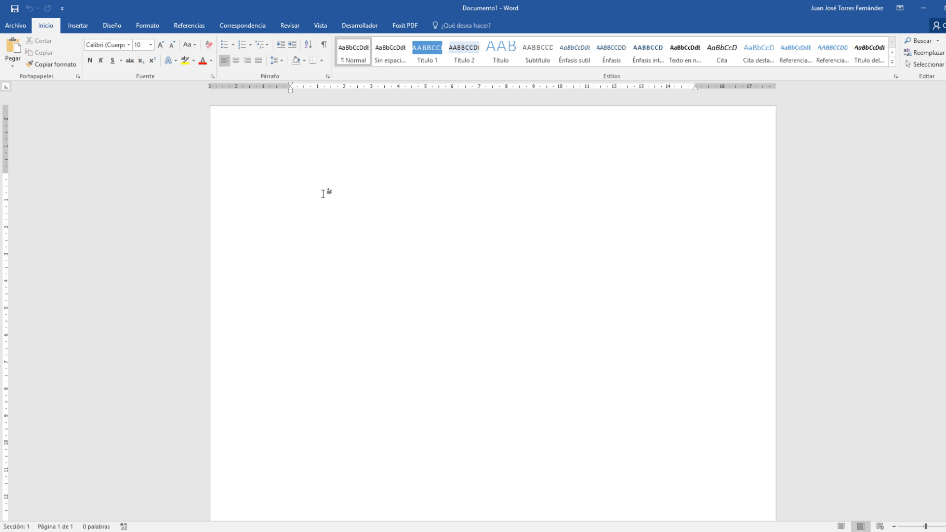
- Bring up the page setup options and look over the columns and breaks commands
left_click(156, 26)
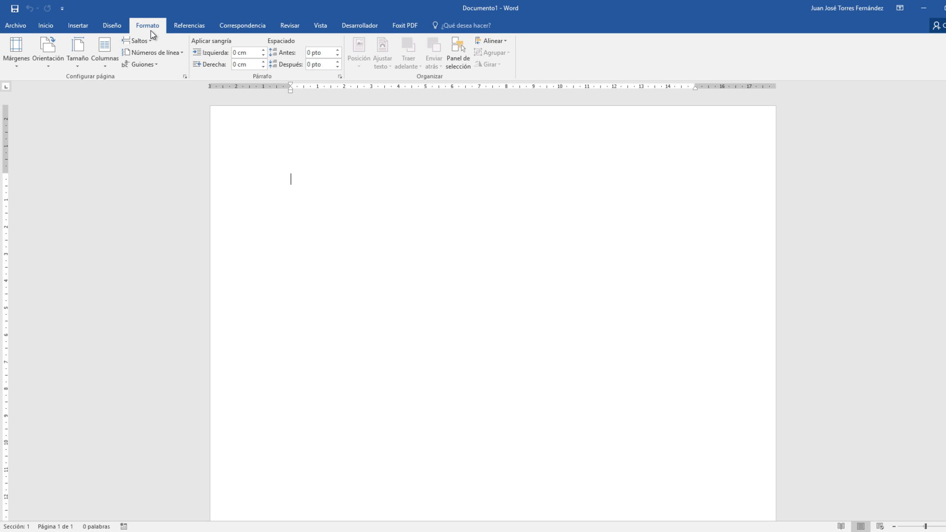
left_click(151, 30)
mouse_move(130, 16)
left_mouse_down()
mouse_move(143, 32)
mouse_move(169, 34)
left_mouse_up()
mouse_move(1, 31)
left_mouse_down()
mouse_move(114, 77)
mouse_move(193, 82)
left_mouse_up()
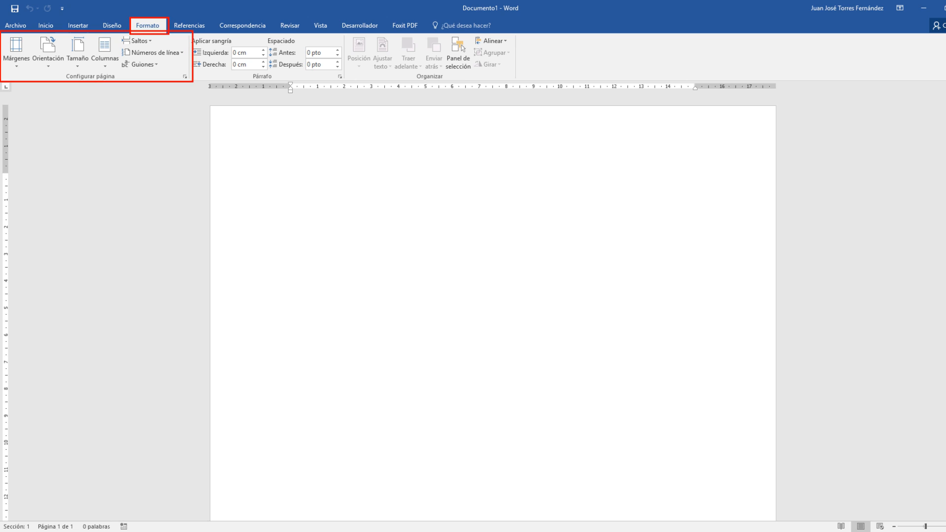
left_click_drag(125, 77, 186, 109)
left_click_drag(106, 62, 120, 124)
left_click_drag(154, 47, 239, 170)
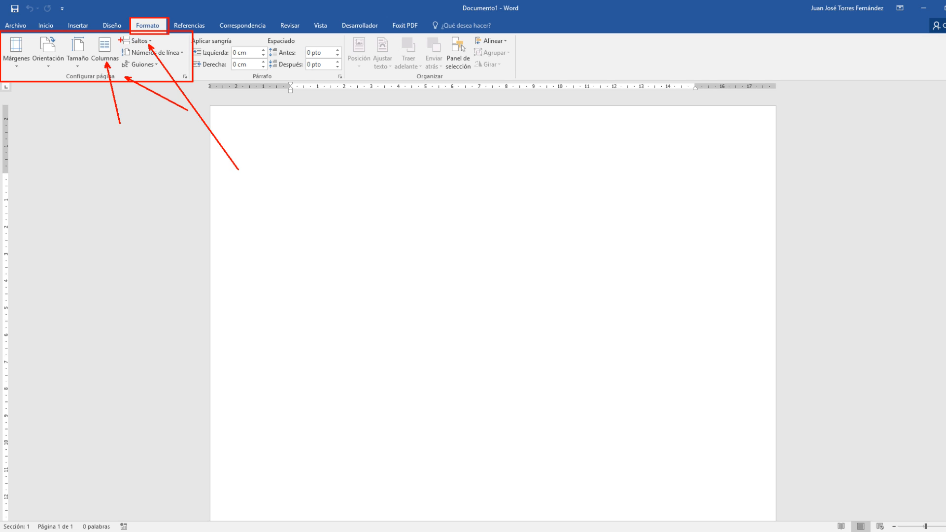
left_click_drag(117, 34, 155, 48)
key("Escape")
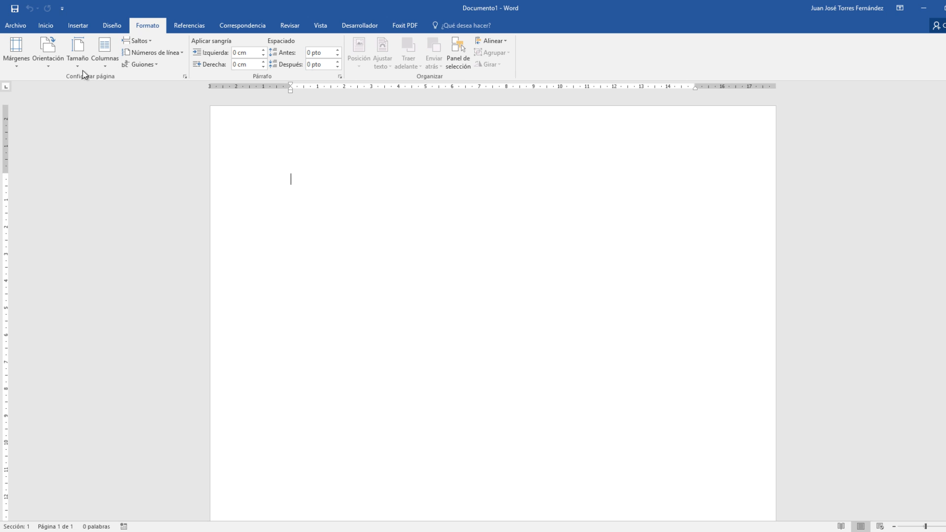
- Apply the Estrecho margin preset of 1,27 cm on all sides to the blank document
left_click(18, 66)
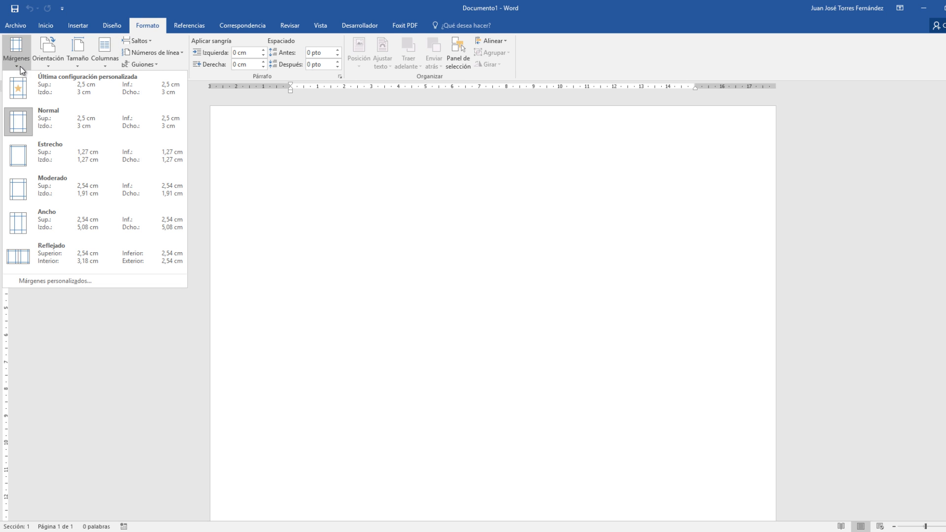
left_click(45, 162)
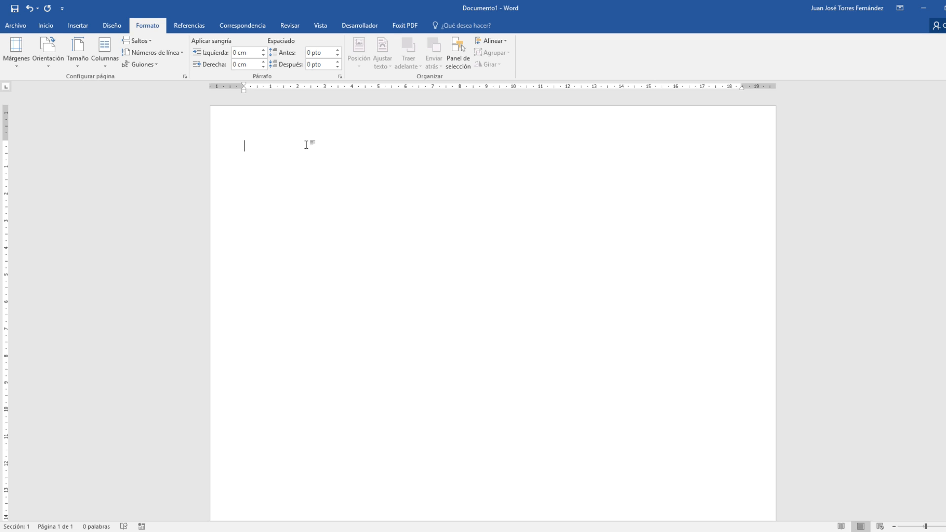
- Enter the title "CURSO DE WORD 2016" and generate sample text on the line below it with =RAND(16,5)
type("CURSO DE WORD 2016")
type("=RAND")
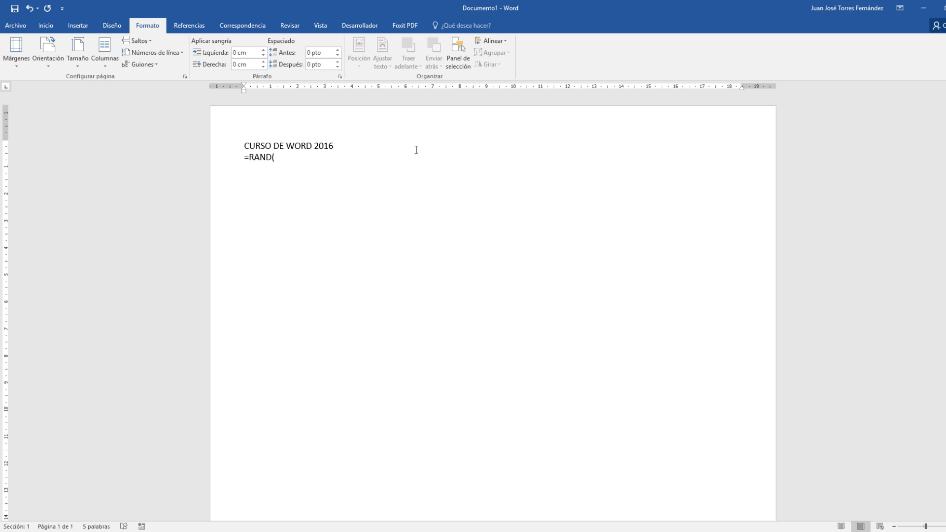
type("(16,5)")
key("Return")
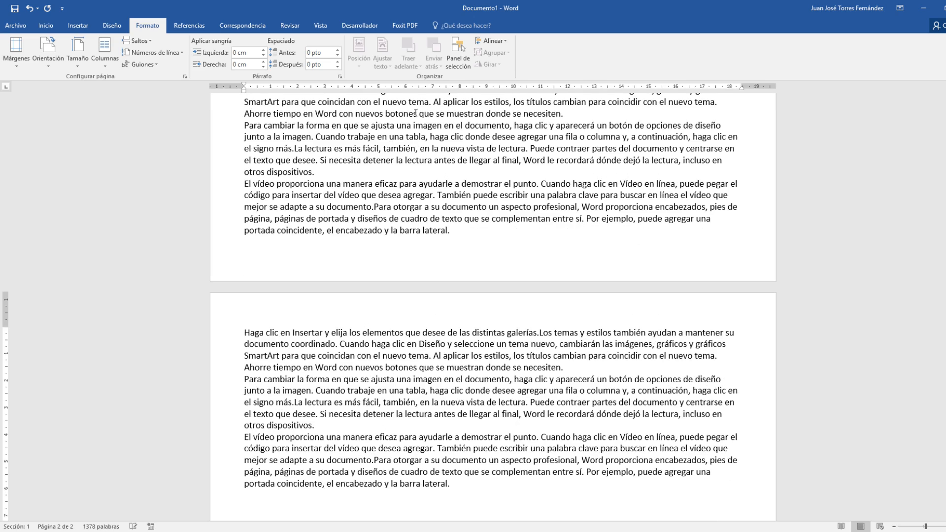
- Justify the entire document text, including the title
scroll(415, 114, "up", 4)
scroll(486, 70, "up", 3)
scroll(317, 268, "up", 13)
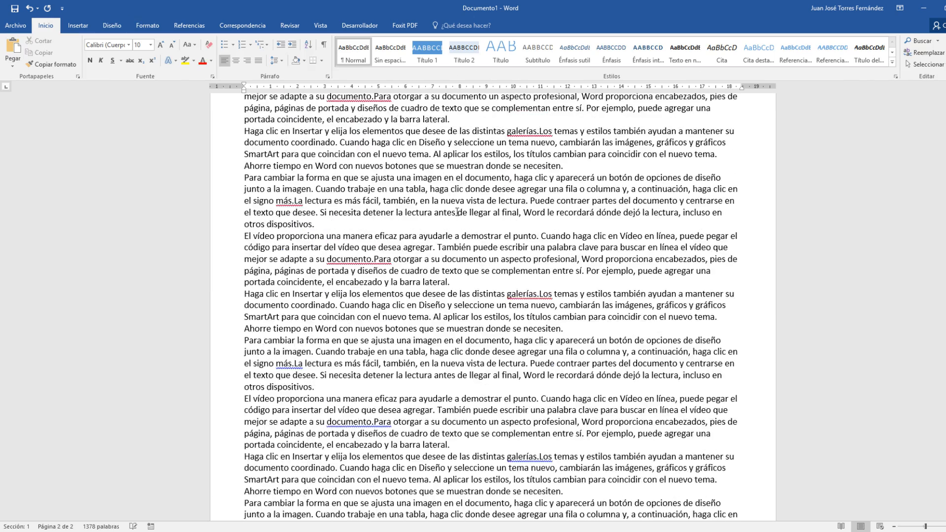
scroll(458, 212, "up", 5)
left_click(222, 151)
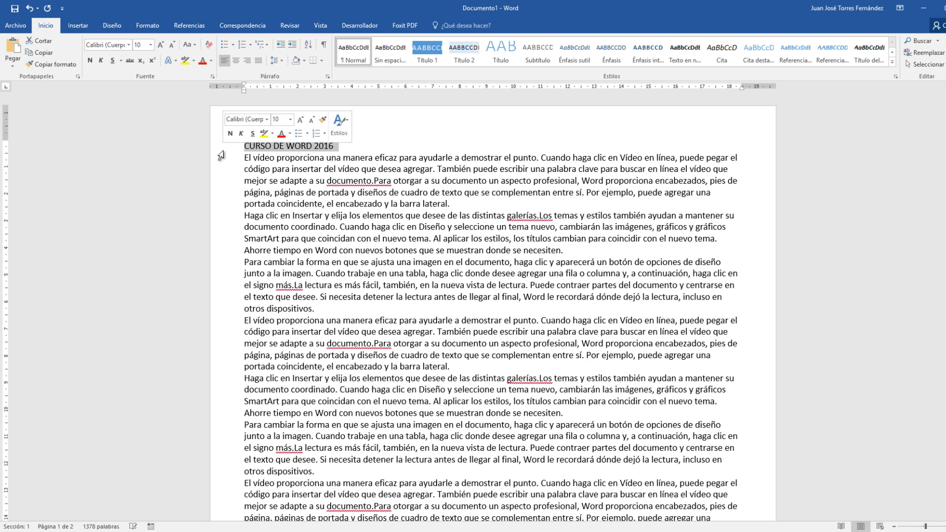
triple_click(221, 155)
left_click(258, 60)
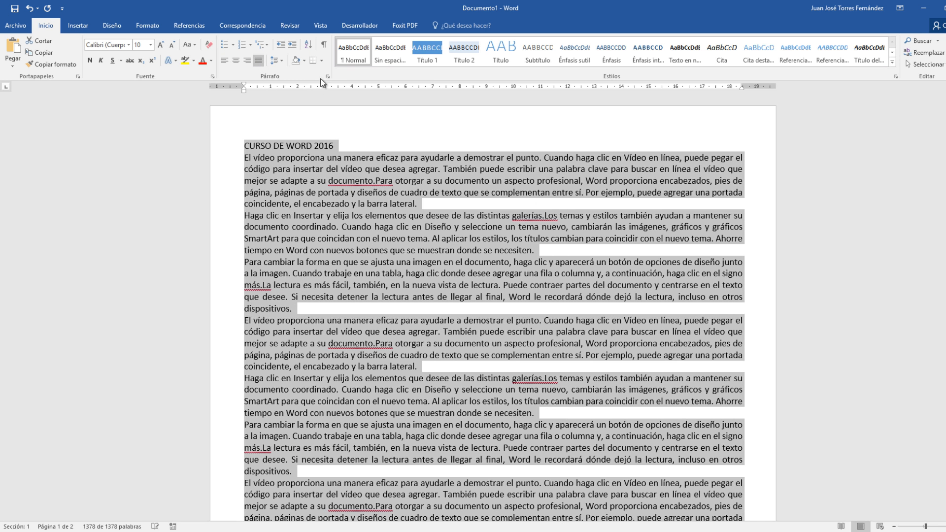
left_click(328, 76)
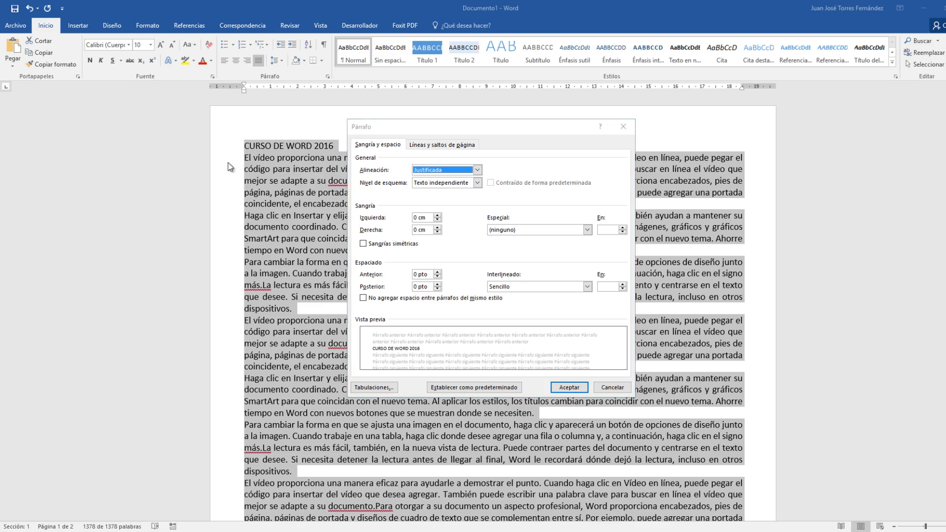
left_click(613, 387)
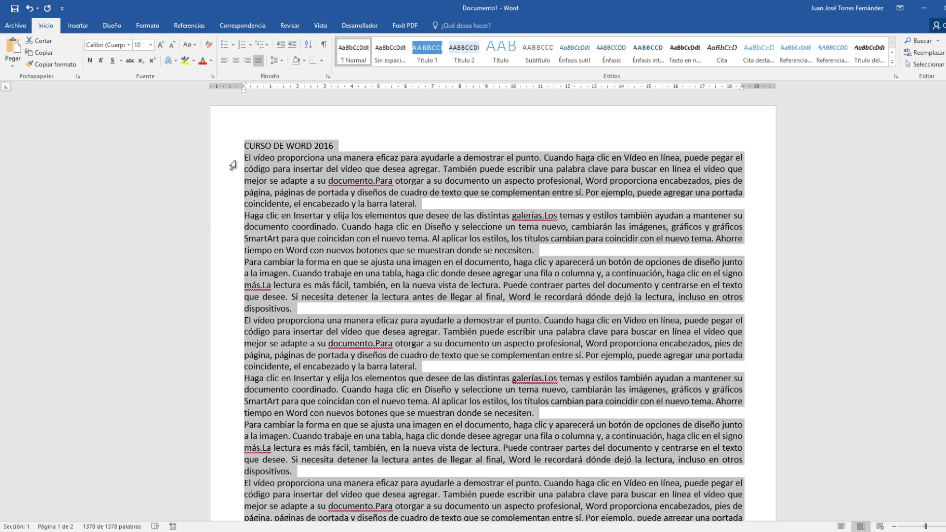
- Select all body paragraphs below the title and give them a Primera línea special indent of 0,6 cm
left_click(235, 160)
left_click_drag(233, 191, 430, 477)
left_click(327, 76)
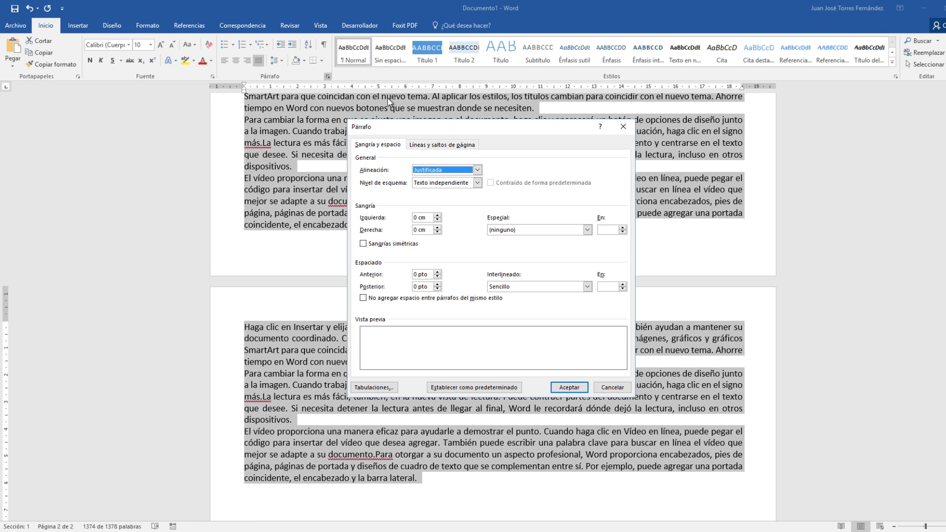
left_click(588, 230)
left_click(548, 244)
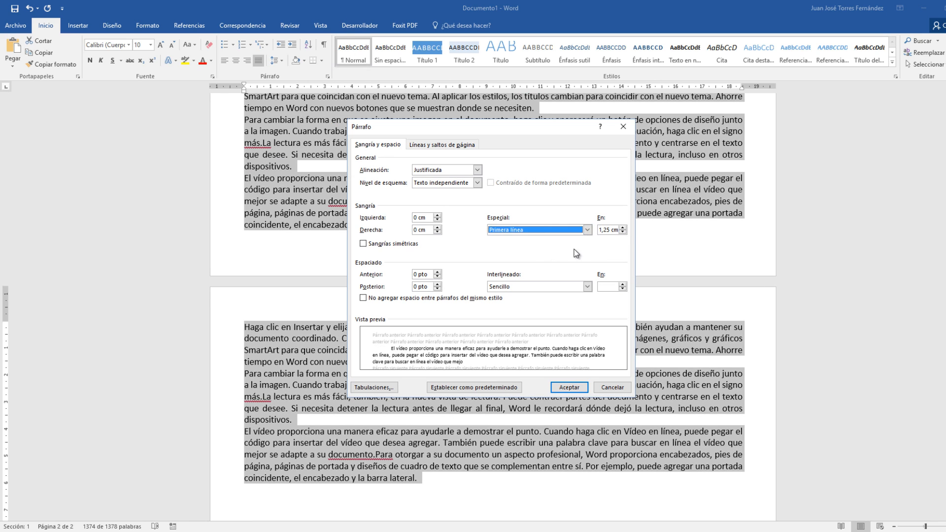
left_click(622, 232)
left_click(623, 232)
left_click(623, 232)
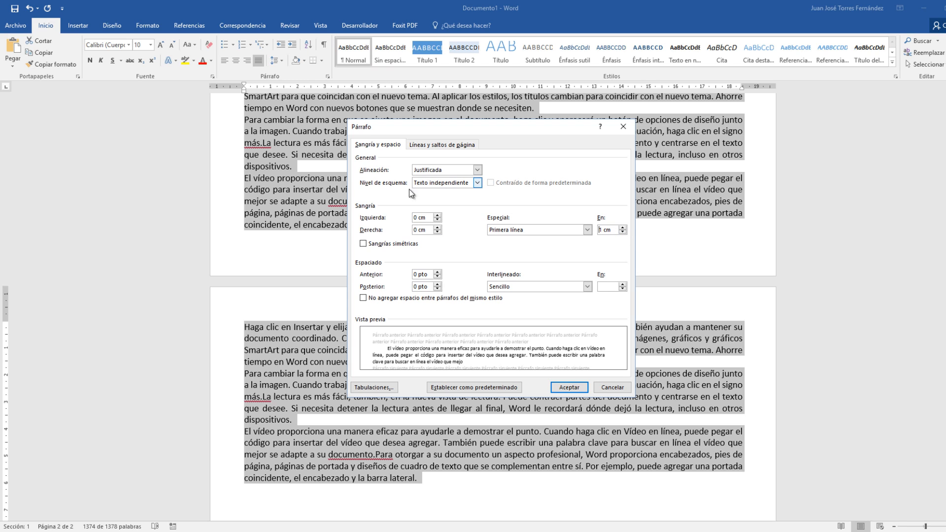
left_click(623, 232)
left_click(623, 233)
left_click(623, 232)
left_click(623, 233)
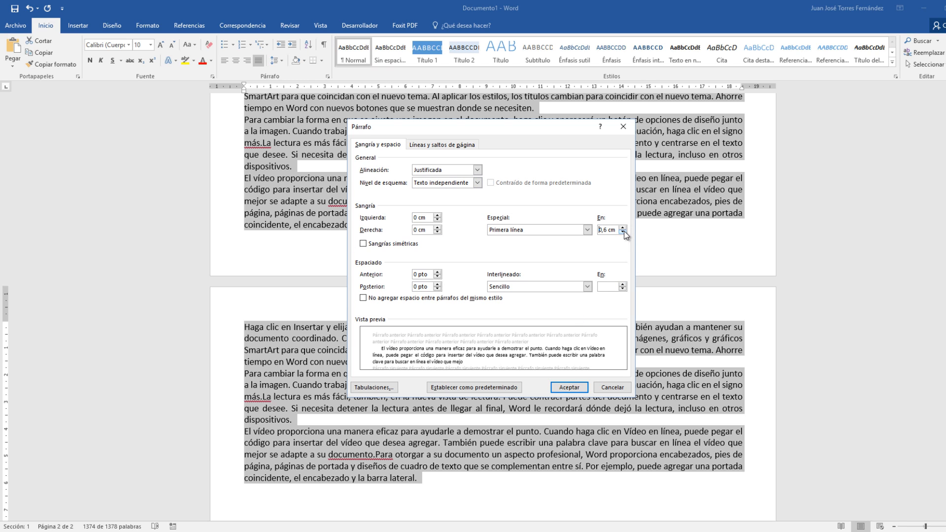
- Set the spacing after the selected body paragraphs to 12 pto and apply the paragraph settings
left_click(437, 284)
left_click(437, 284)
left_click(570, 388)
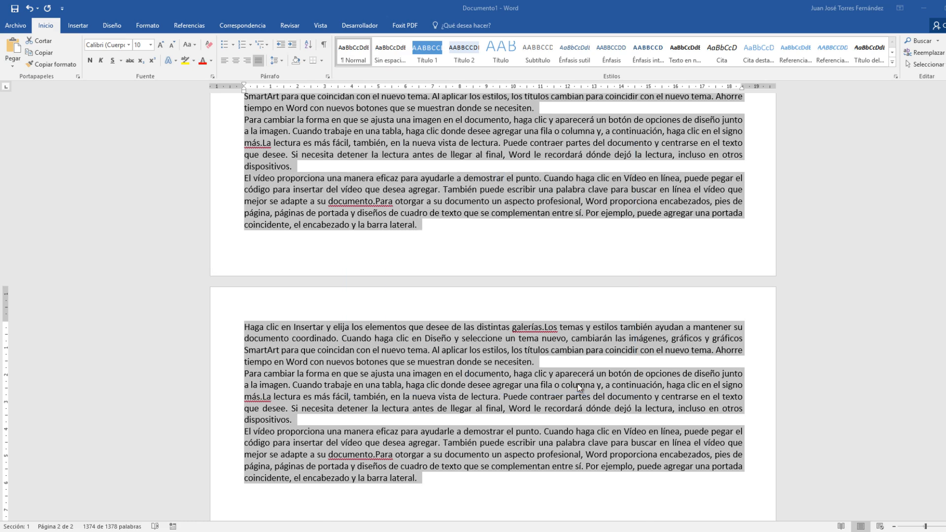
- Centre the title "CURSO DE WORD 2016" and make it bold
scroll(420, 230, "up", 15)
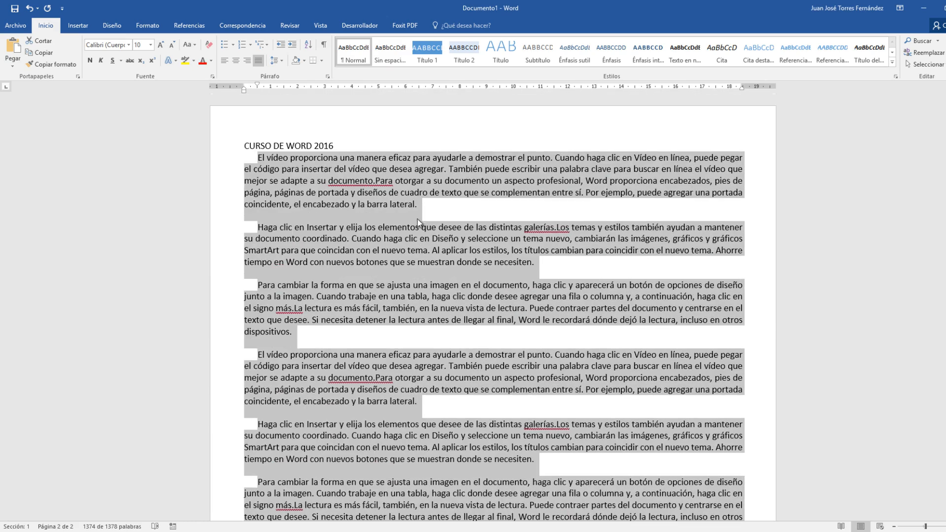
left_click(228, 147)
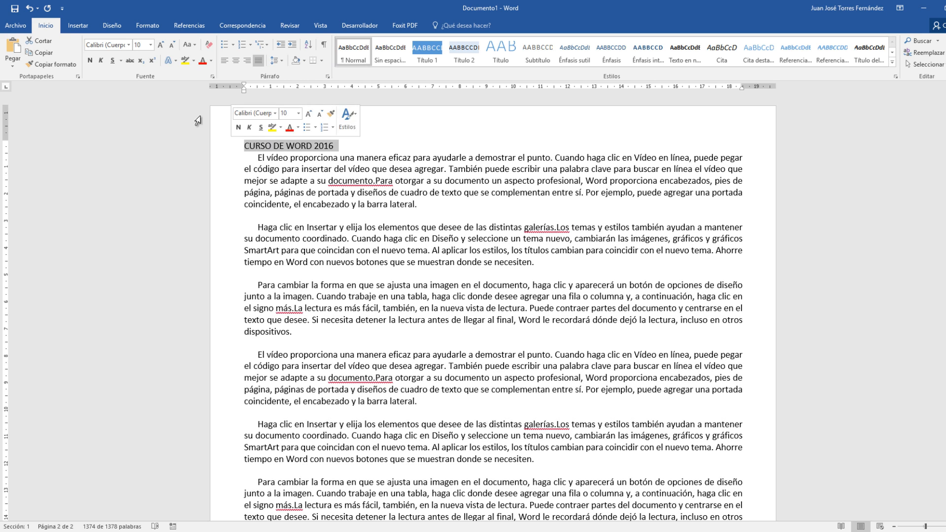
left_click(236, 60)
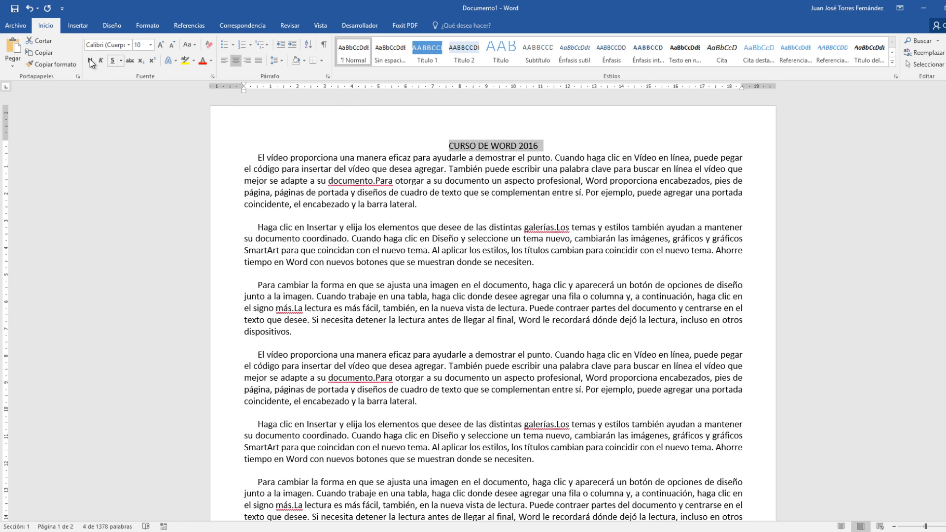
left_click(90, 60)
- Set the title's font to AR BERKLEY and enlarge it to size 20
left_click(128, 45)
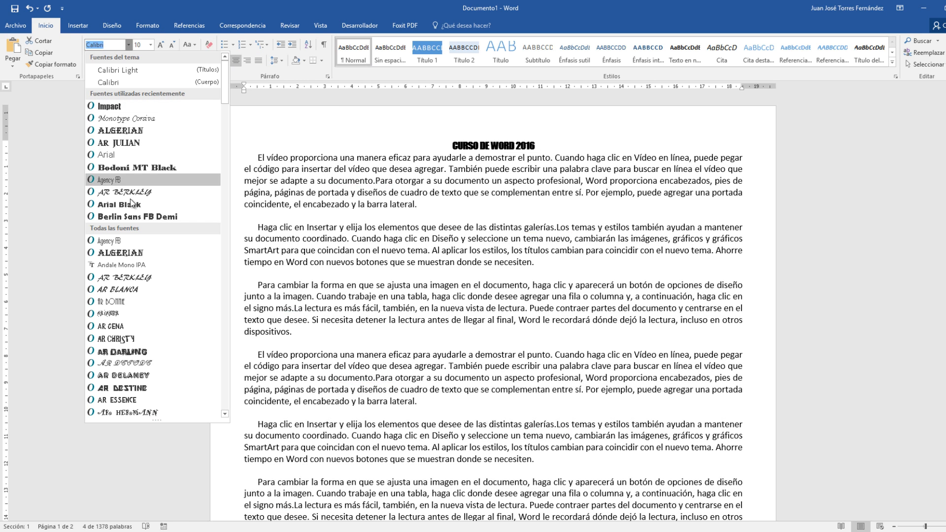
left_click(141, 191)
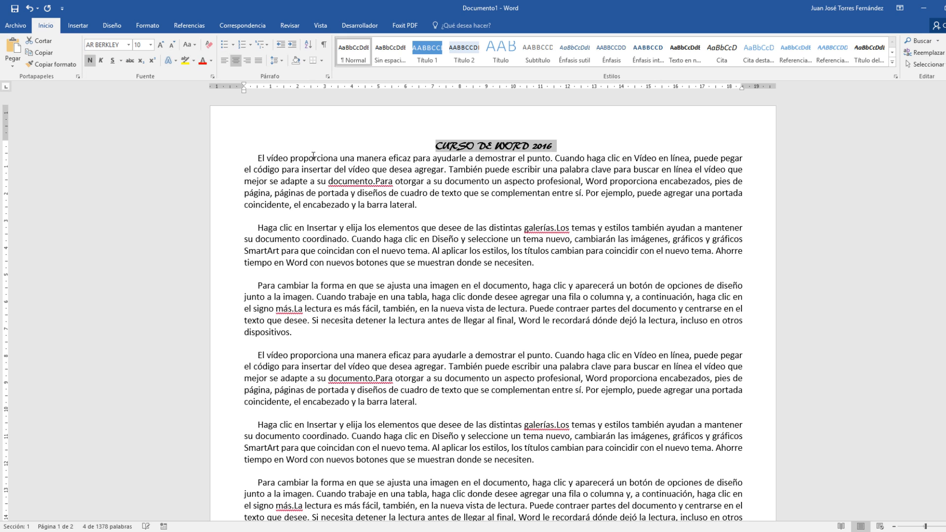
left_click(161, 45)
left_click(160, 45)
left_click(160, 45)
left_click(160, 45)
left_click(160, 45)
left_click(160, 45)
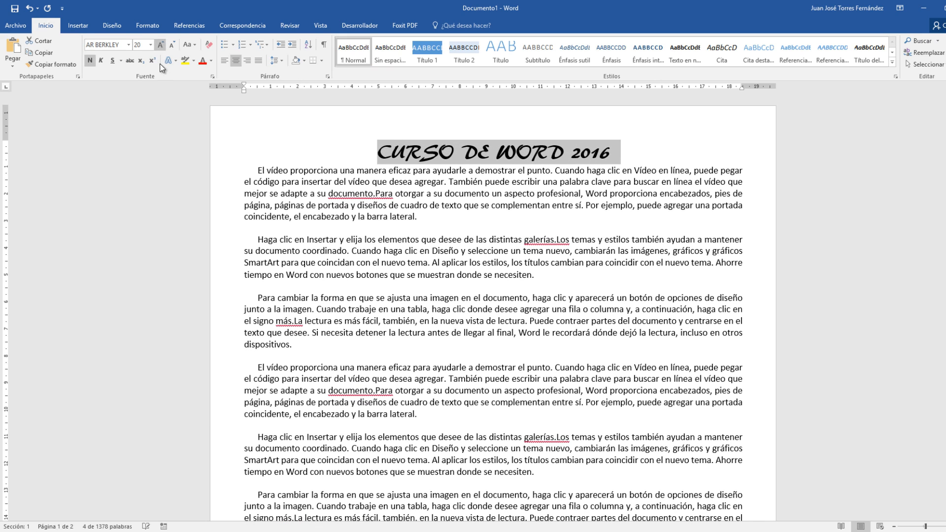
- Increase the spacing after the title in its paragraph settings and deselect it
left_click(327, 77)
left_click(437, 284)
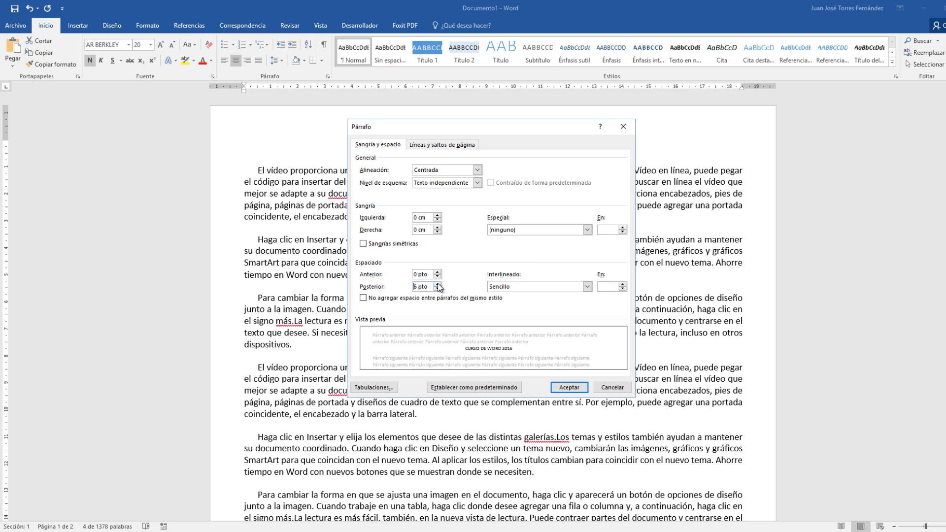
left_click(438, 284)
left_click(570, 387)
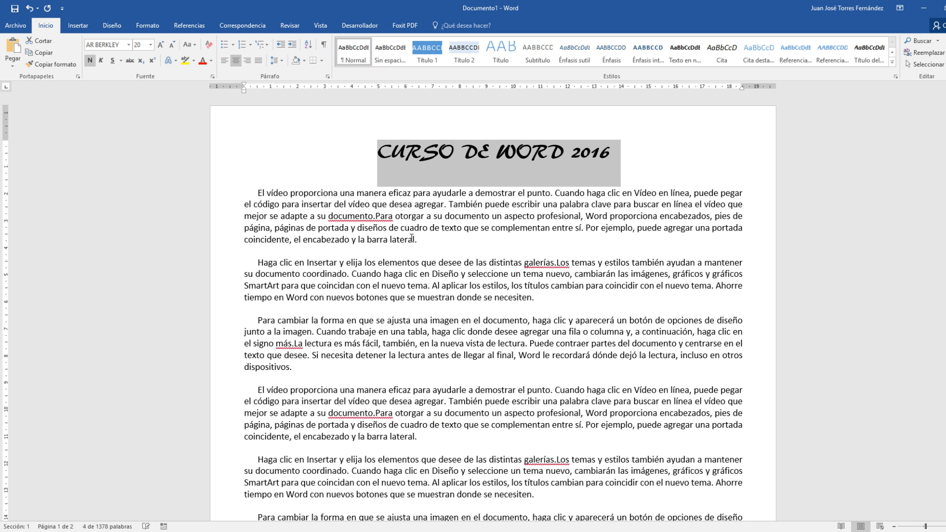
left_click(289, 214)
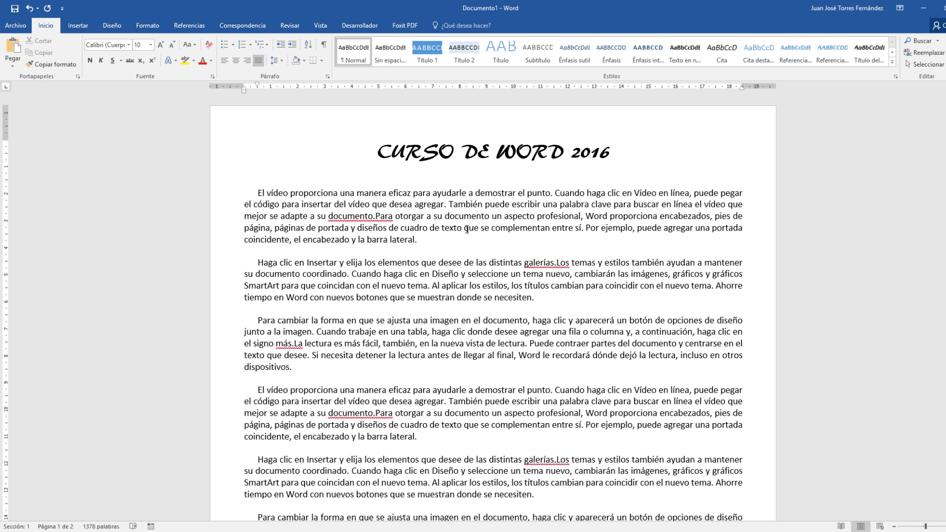
- Lay out the second, third and fourth body paragraphs in two columns
scroll(343, 282, "down", 3)
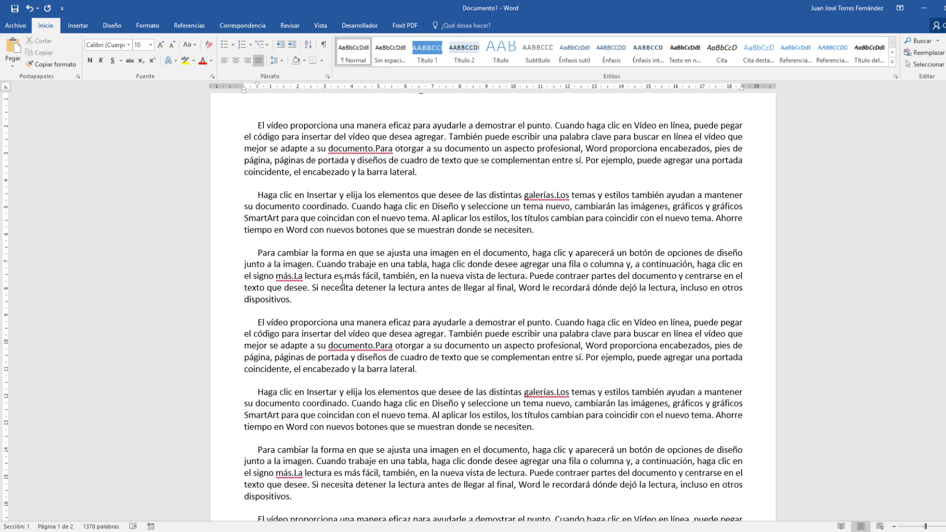
left_click_drag(229, 207, 232, 373)
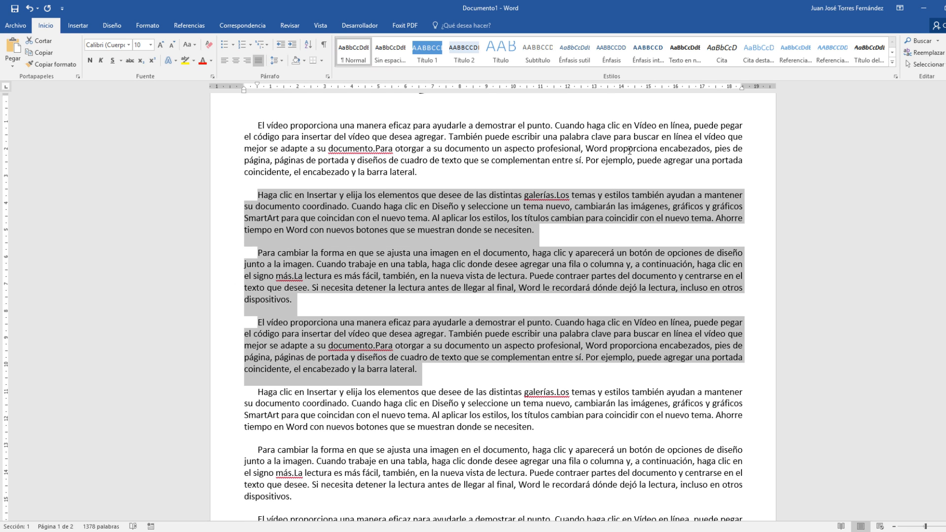
scroll(268, 224, "up", 3)
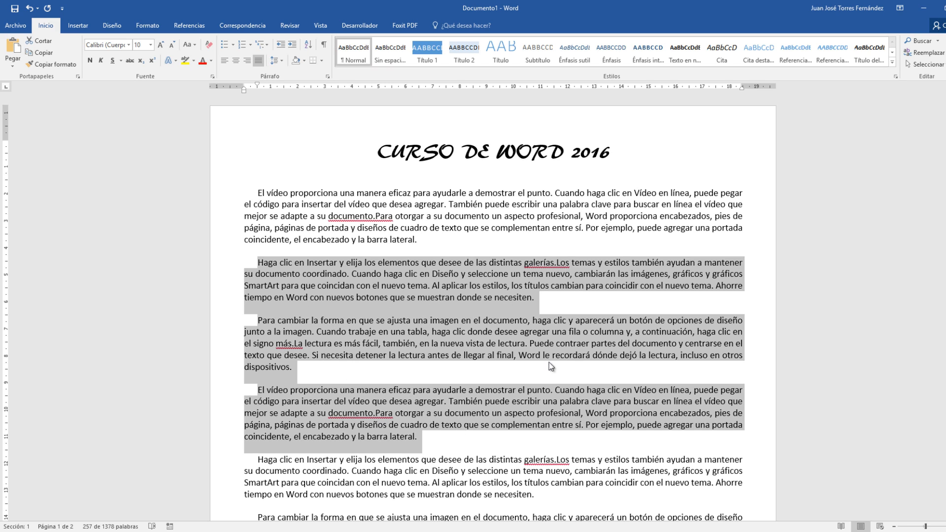
mouse_move(433, 267)
left_click(148, 26)
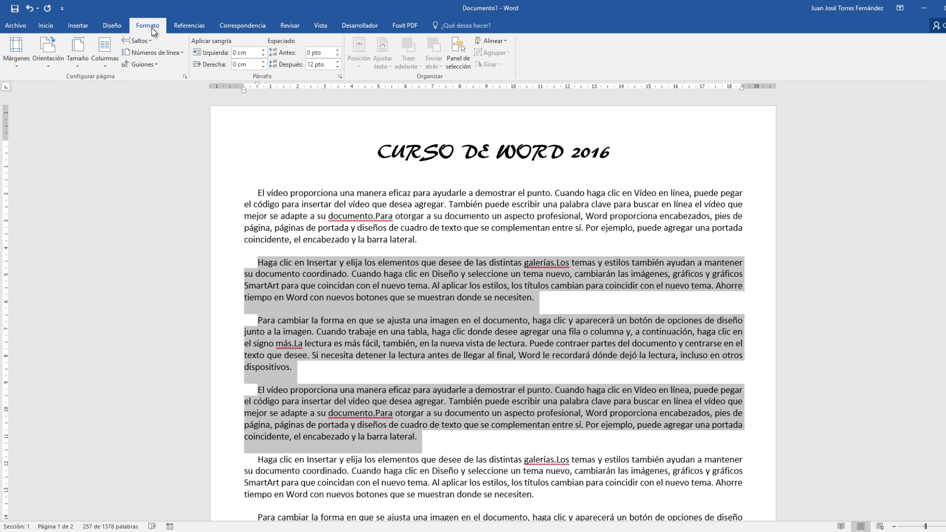
left_click(110, 67)
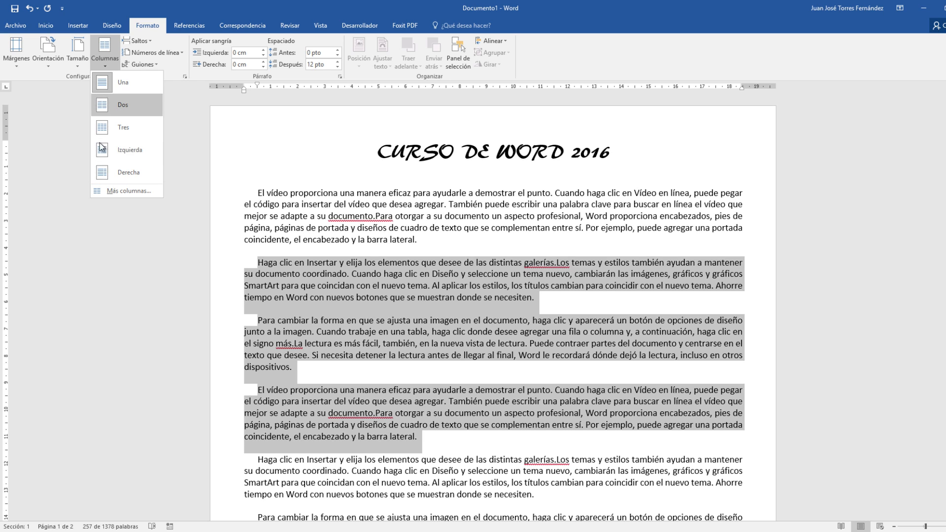
left_click(107, 106)
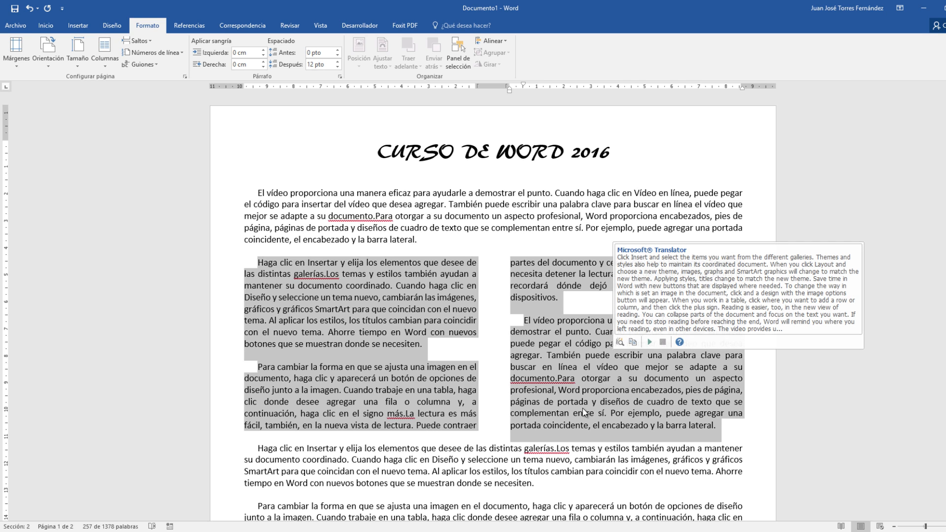
- Lay out the sixth, seventh and eighth body paragraphs in three columns
scroll(389, 351, "down", 3)
scroll(389, 352, "down", 4)
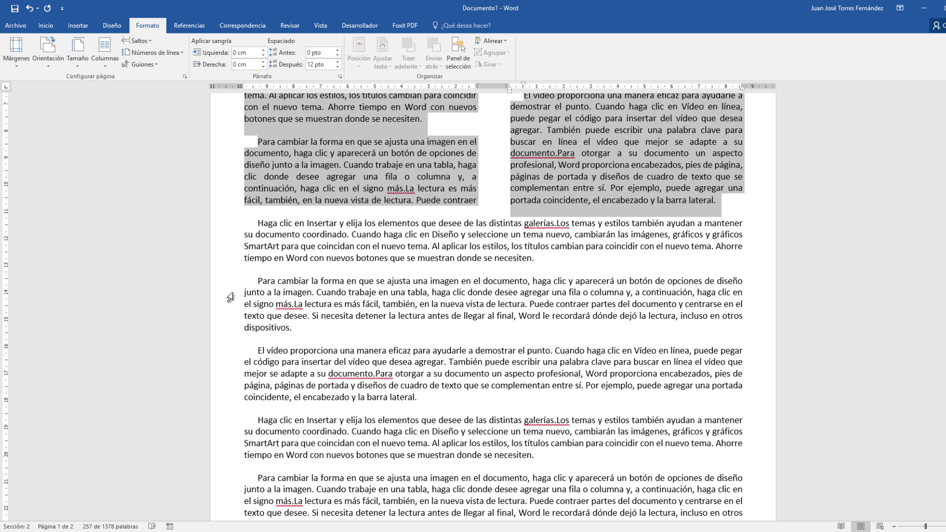
left_click_drag(227, 285, 232, 459)
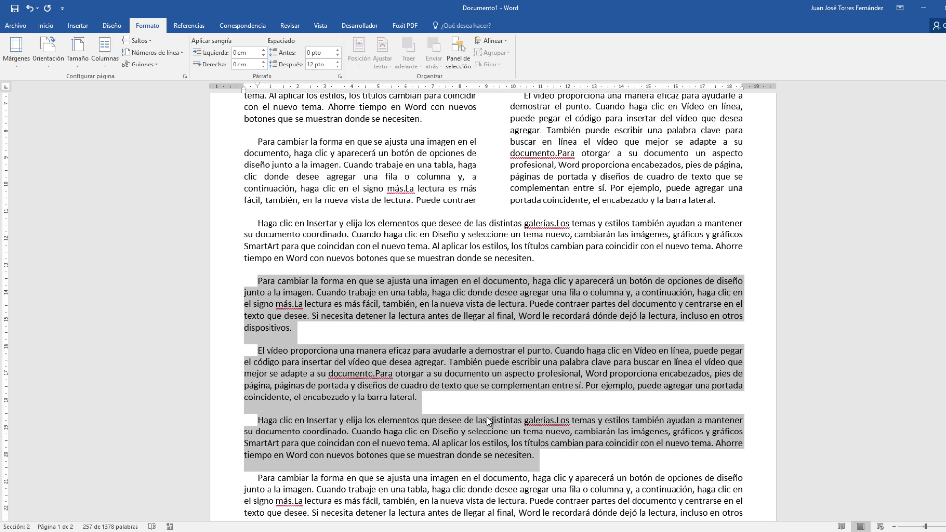
left_click(113, 68)
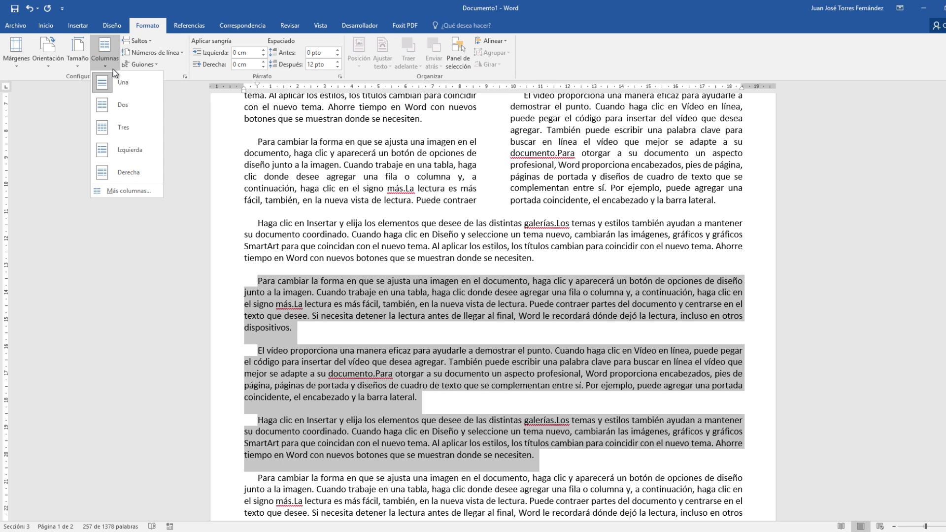
left_click(106, 129)
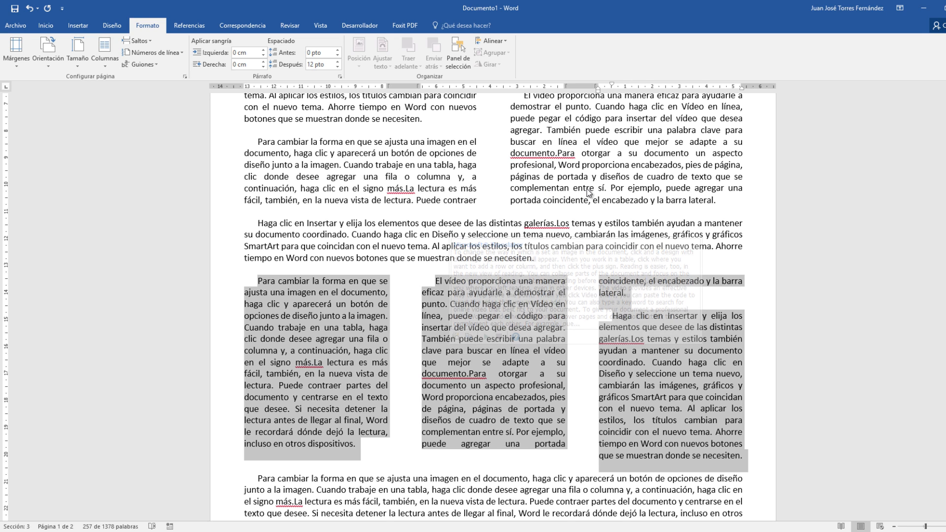
- Review the sections from the document's start by highlighting the first paragraph, the two-column block and the fifth paragraph in turn
scroll(483, 255, "up", 6)
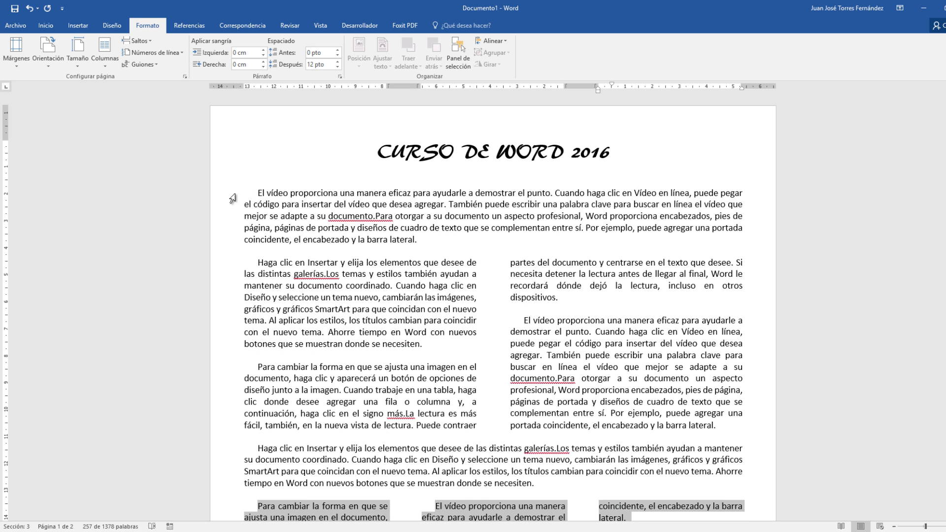
left_click_drag(232, 196, 231, 240)
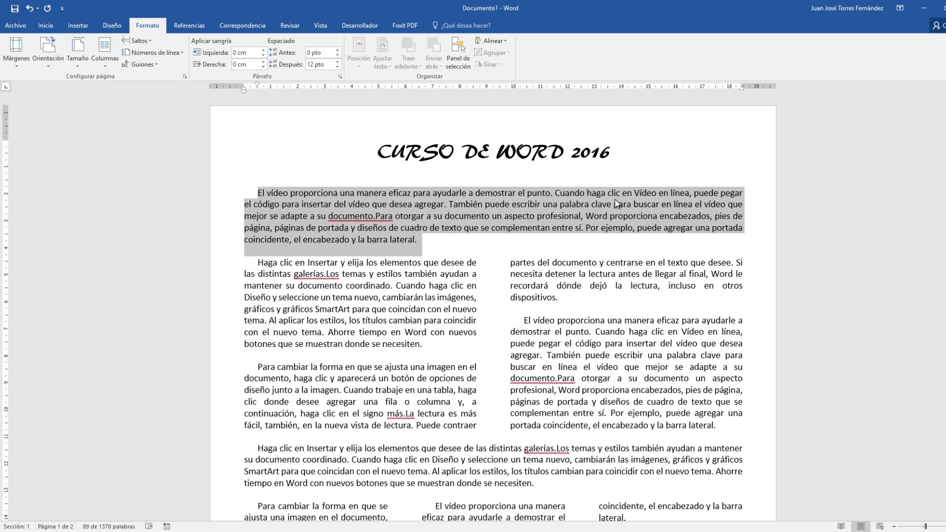
left_click_drag(223, 286, 596, 444)
scroll(372, 424, "down", 7)
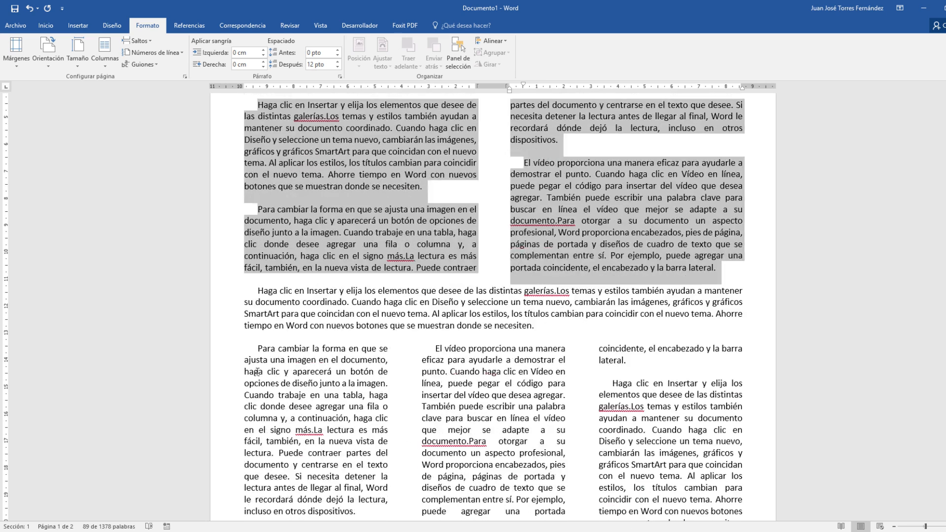
left_click_drag(222, 201, 221, 237)
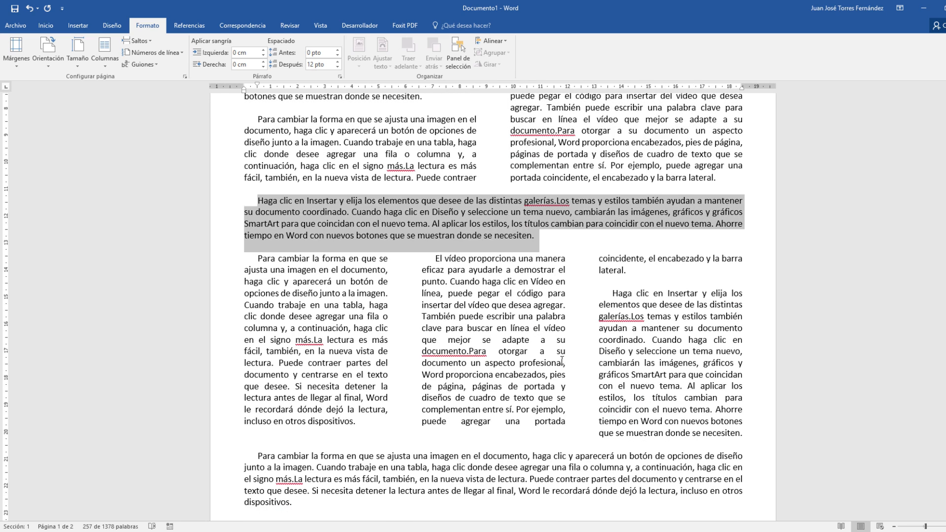
- Apply the Izquierda column layout to the tenth and eleventh body paragraphs, which run across the page break
scroll(562, 360, "down", 7)
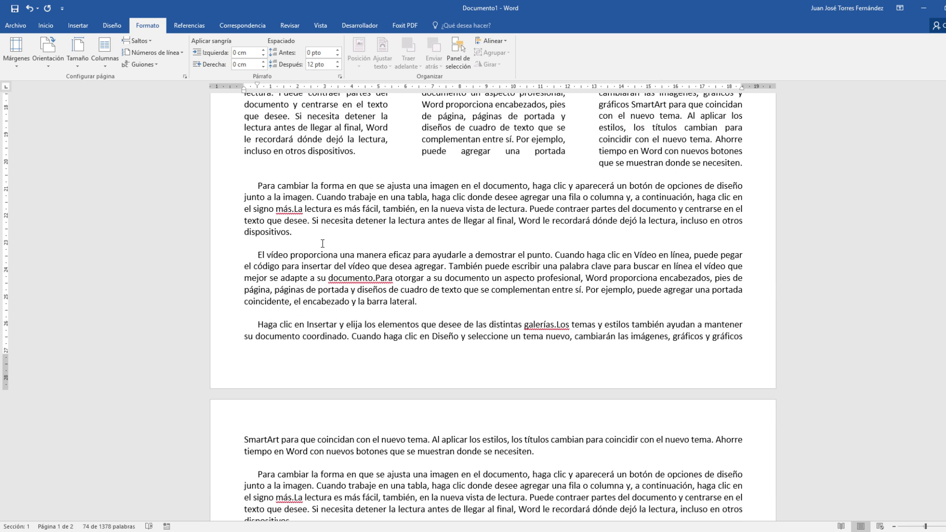
double_click(225, 315)
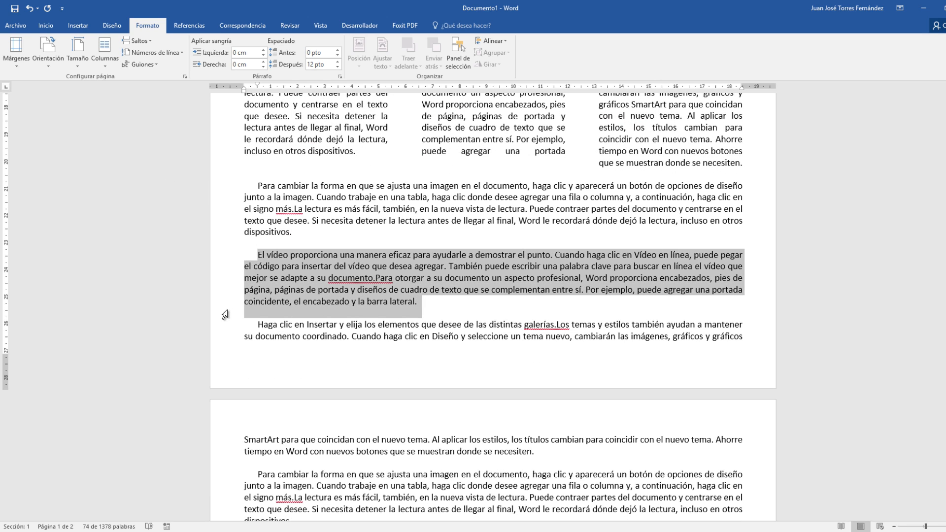
left_click_drag(225, 315, 232, 460)
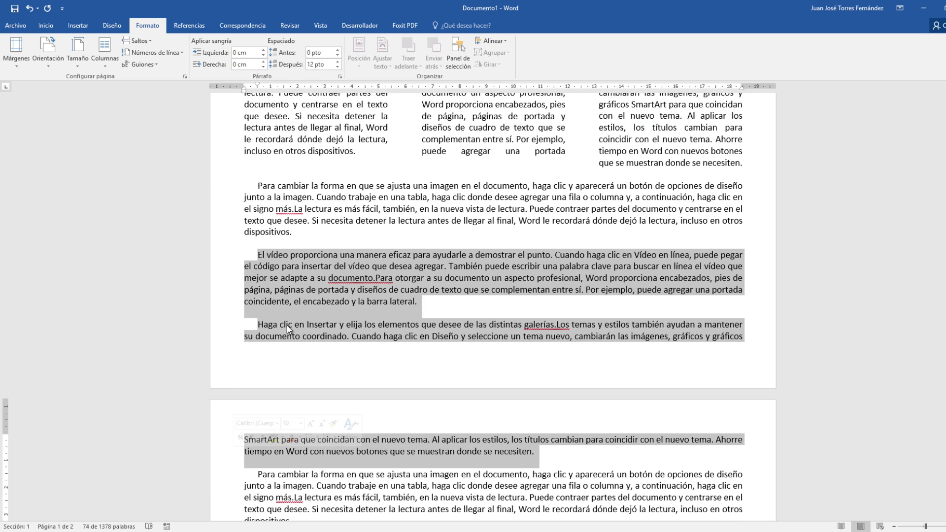
left_click(116, 61)
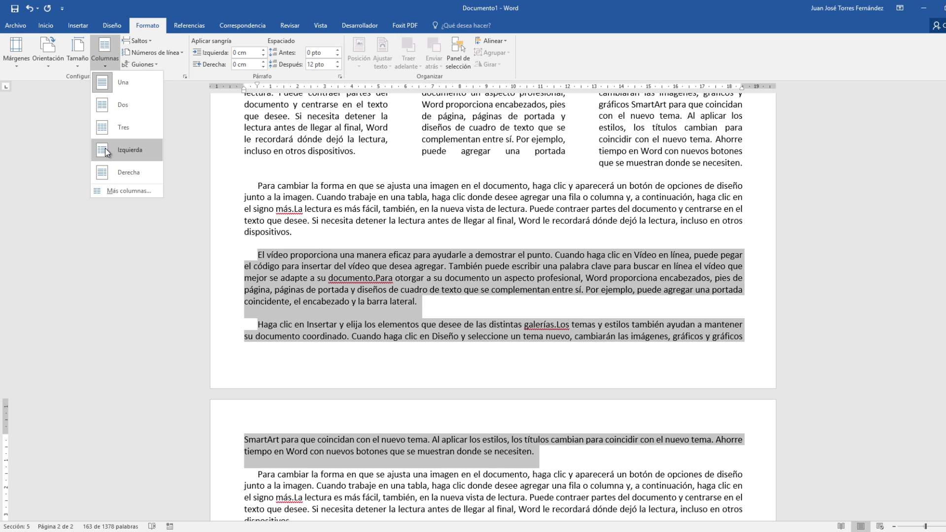
left_click(105, 151)
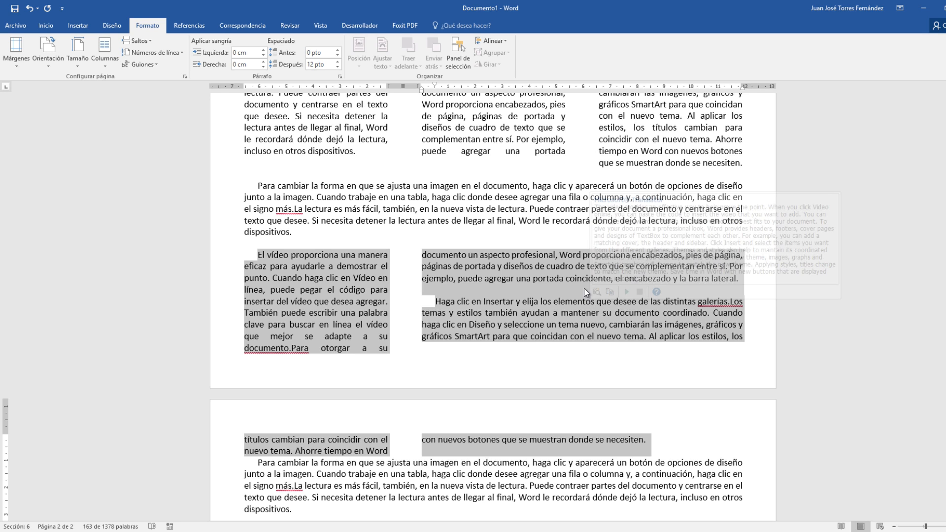
- Apply the Derecha column layout to the thirteenth and fourteenth body paragraphs on page 2
scroll(408, 381, "down", 5)
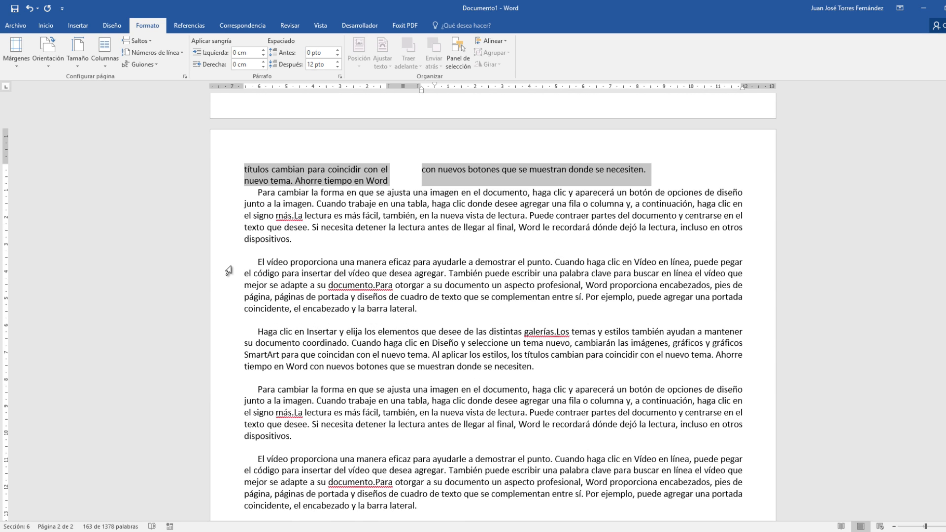
left_click_drag(228, 263, 236, 380)
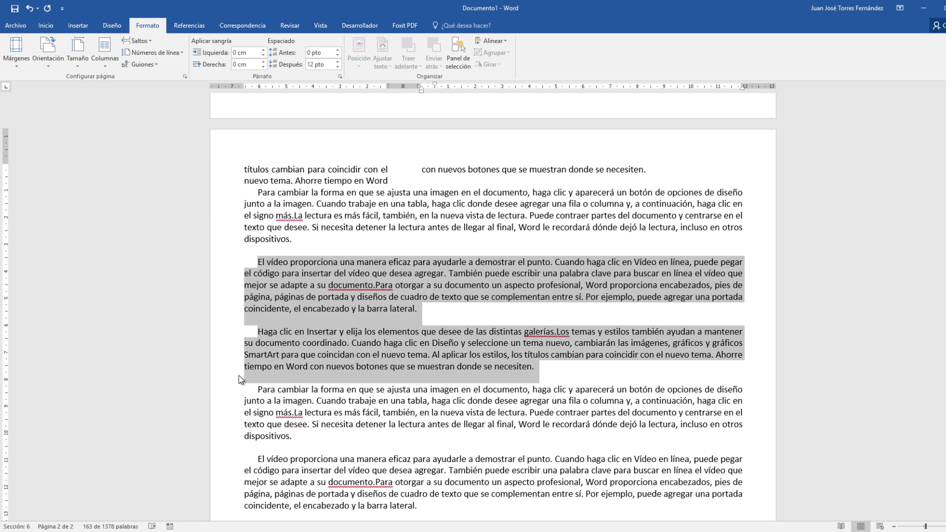
left_click(114, 69)
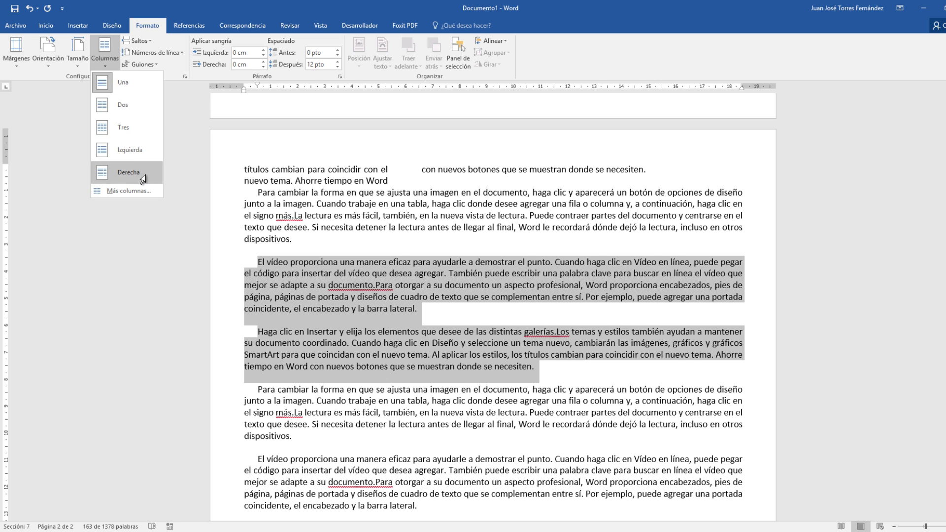
left_click(143, 176)
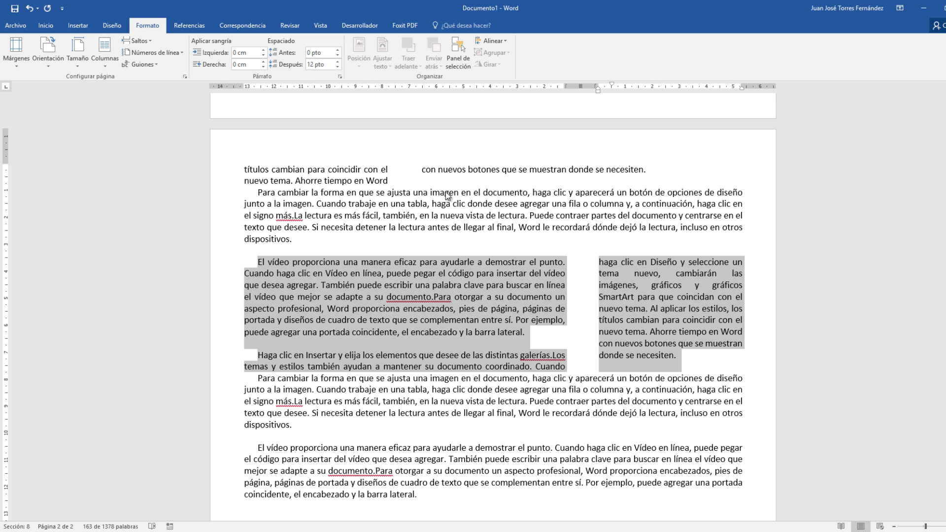
- Review the different column layouts across both pages of the document
scroll(447, 196, "up", 5)
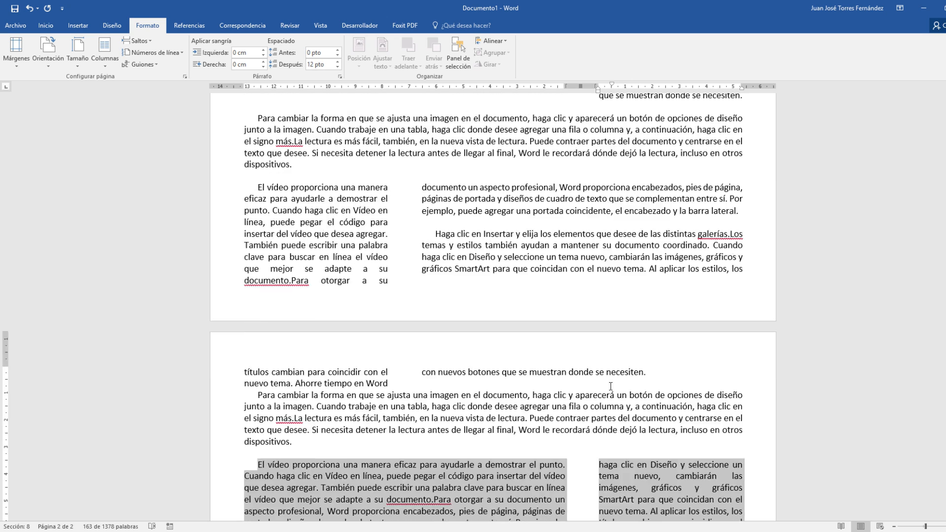
scroll(611, 386, "down", 4)
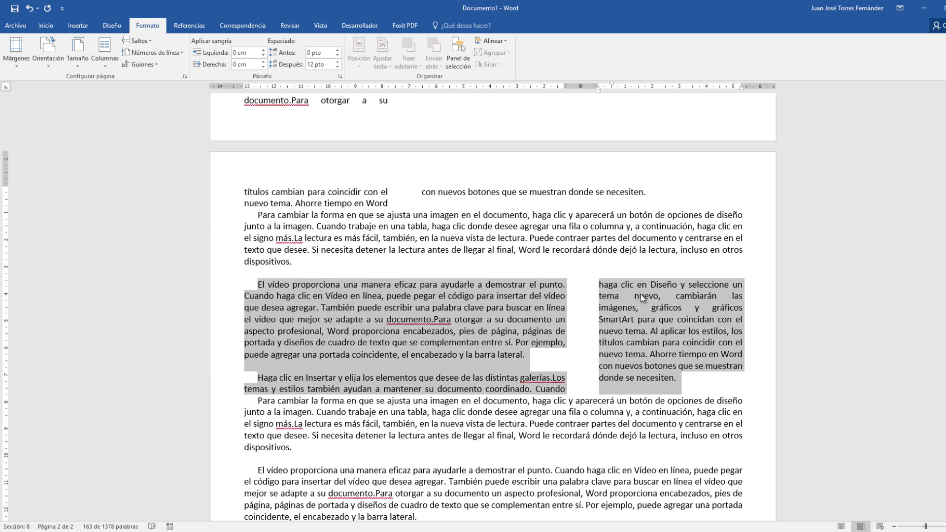
scroll(460, 333, "down", 3)
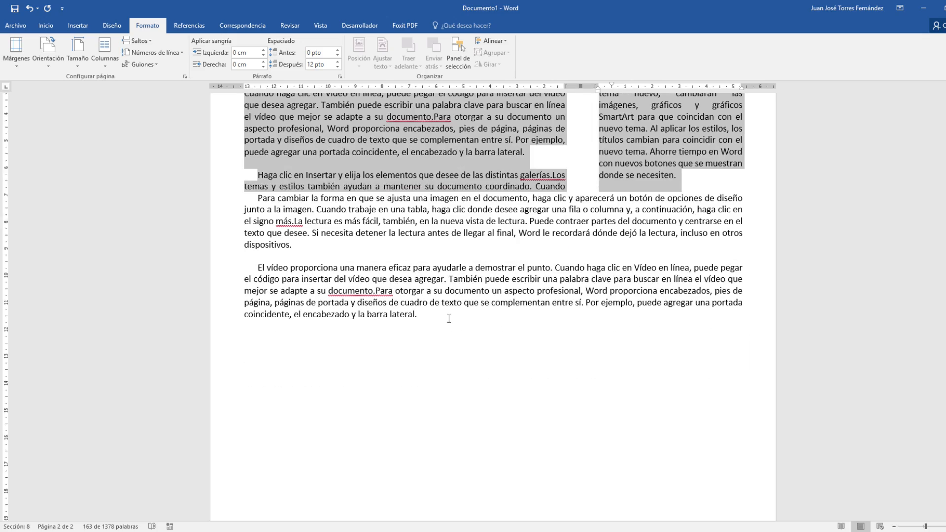
scroll(450, 317, "up", 3)
scroll(406, 171, "up", 12)
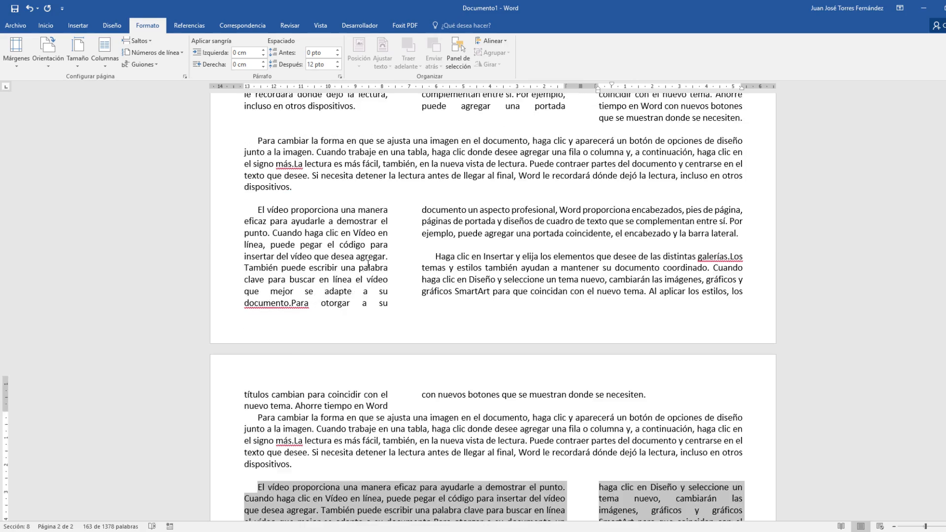
scroll(406, 171, "up", 5)
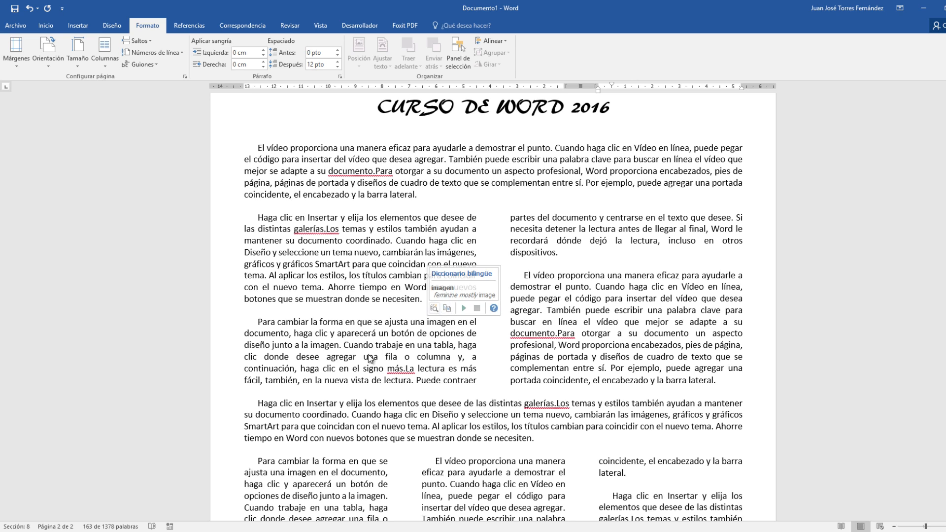
- Select the whole three-column section and open its detailed column settings
scroll(411, 322, "down", 4)
scroll(411, 321, "down", 3)
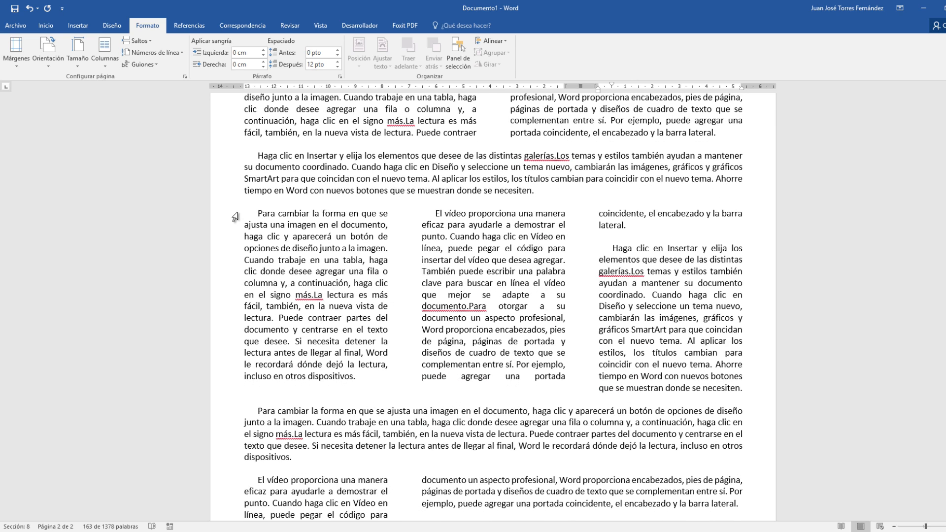
left_click_drag(239, 224, 730, 391)
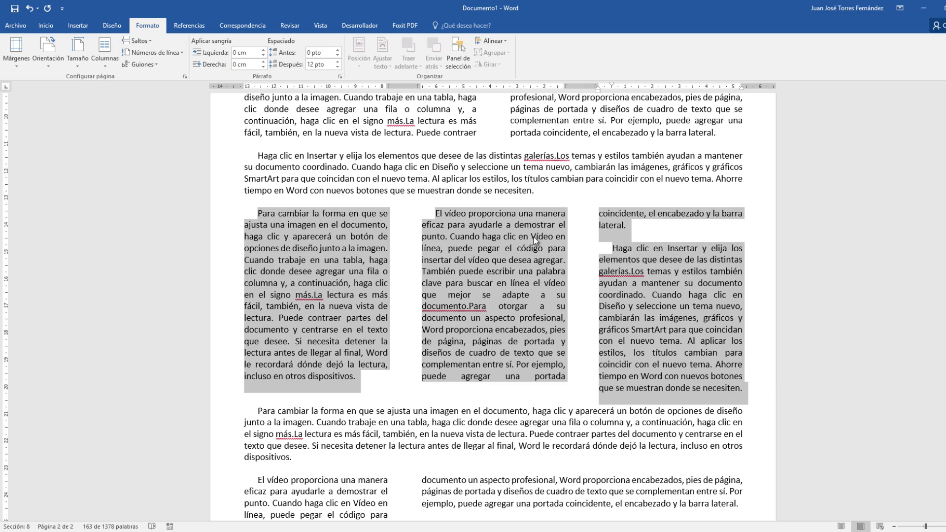
left_click(105, 67)
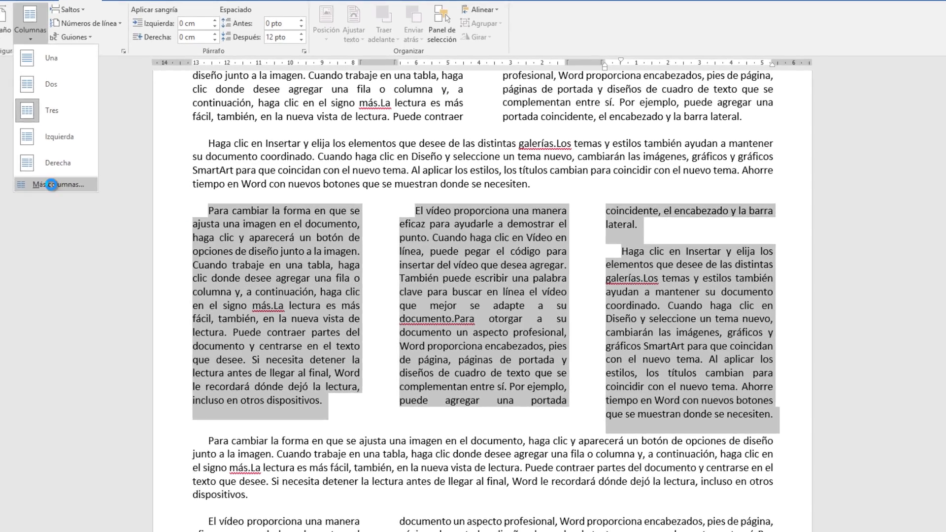
left_click(124, 191)
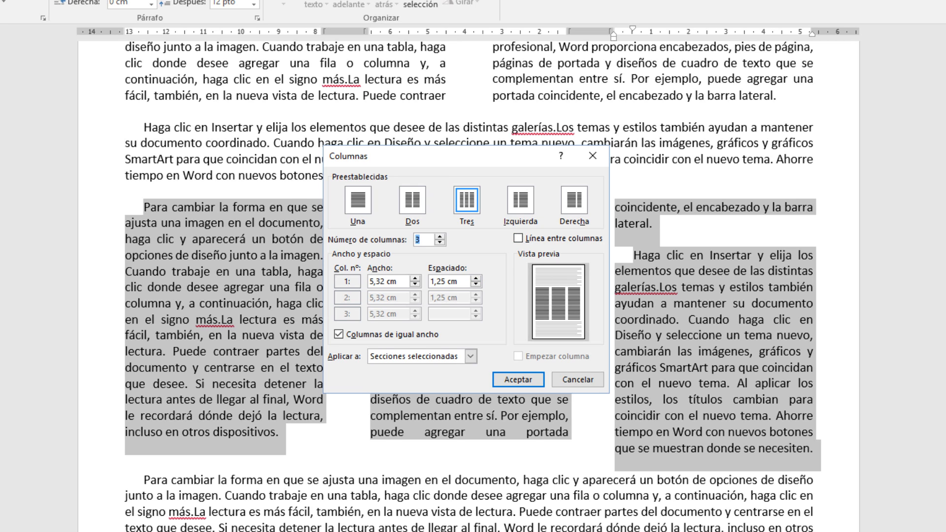
mouse_move(311, 131)
left_mouse_down()
mouse_move(594, 325)
mouse_move(640, 412)
mouse_move(626, 408)
left_mouse_up()
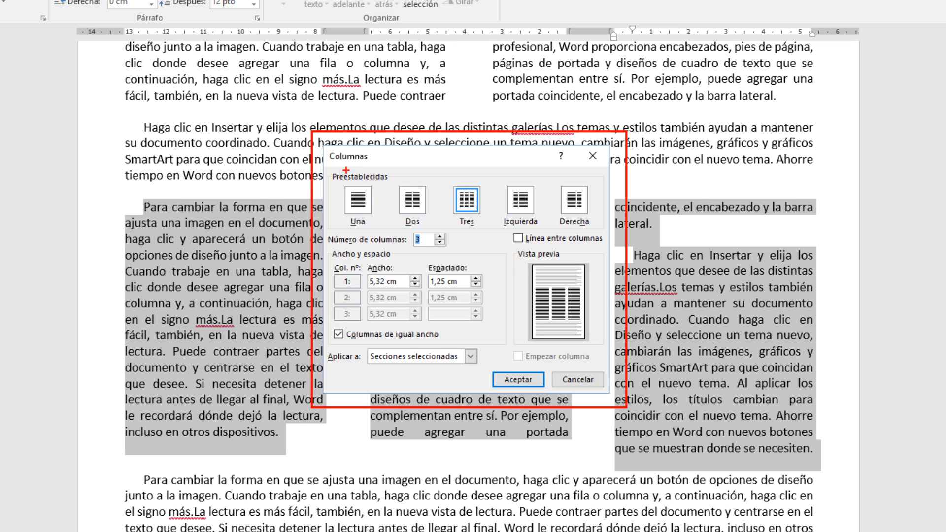
mouse_move(326, 166)
left_mouse_down()
mouse_move(480, 243)
mouse_move(576, 243)
mouse_move(605, 232)
left_mouse_up()
left_click_drag(362, 147, 362, 189)
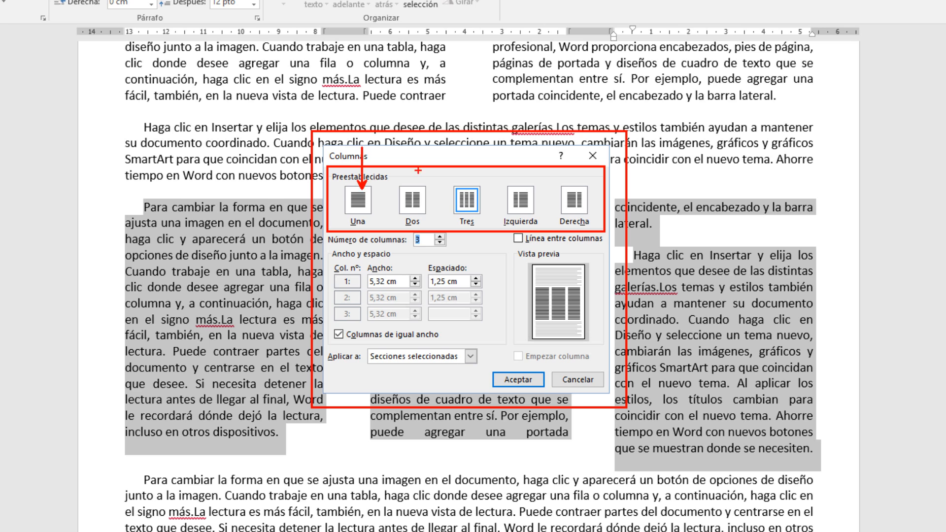
left_click_drag(415, 166, 416, 178)
key("Escape")
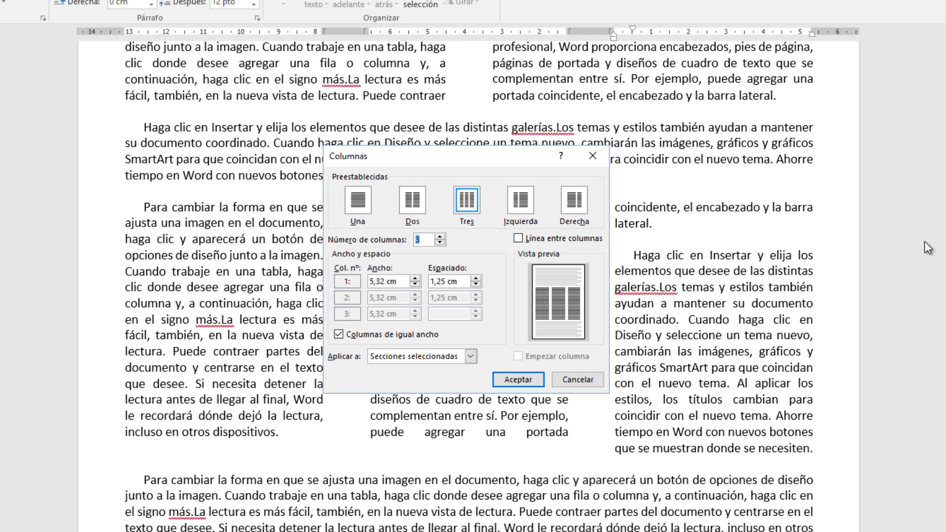
key("ctrl+2")
left_click_drag(446, 238, 542, 188)
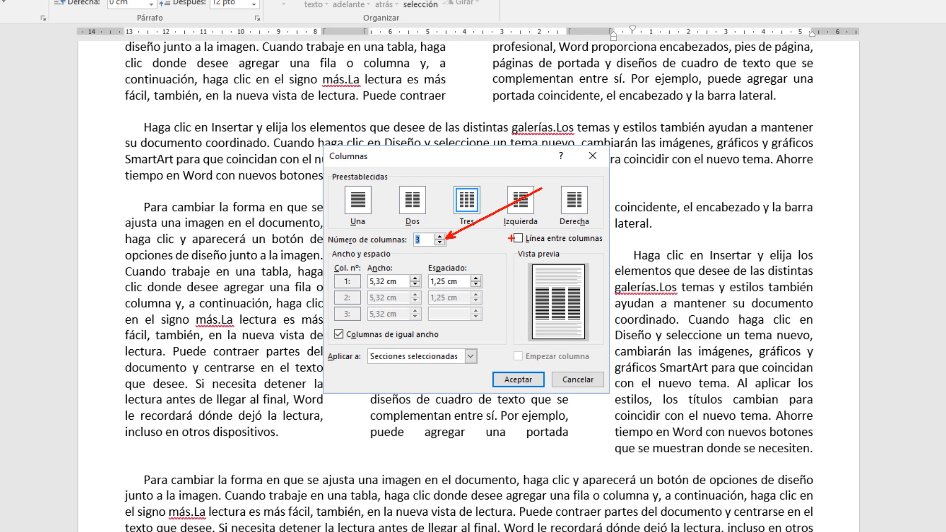
key("Escape")
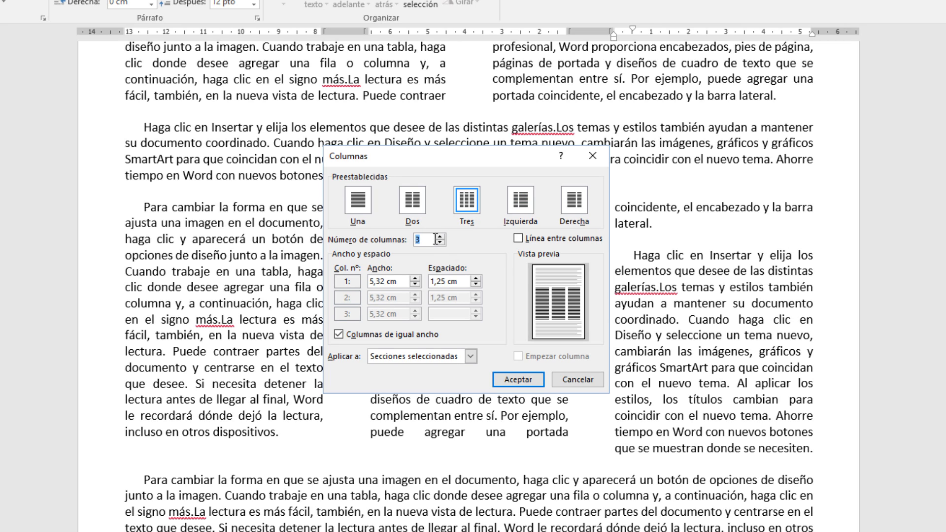
- Set the number of columns for the selected section to 4 and apply it
type("4")
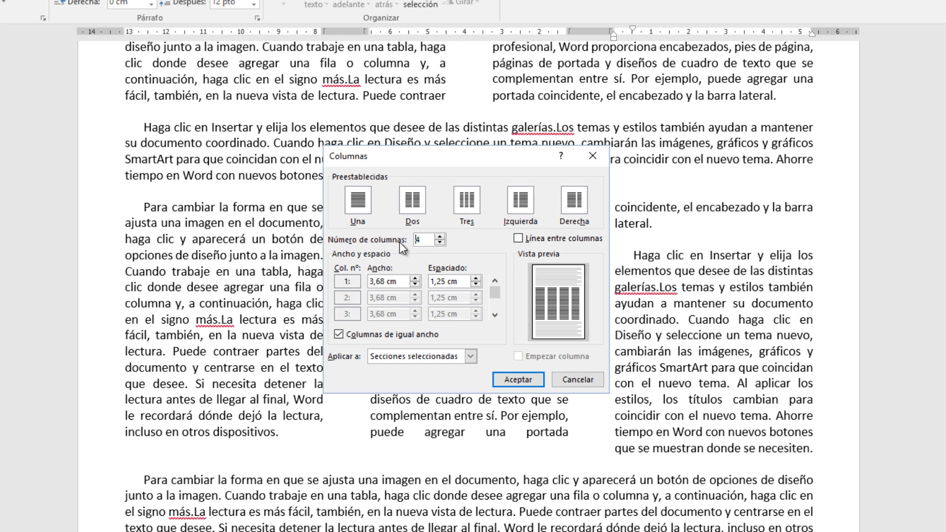
left_click(513, 381)
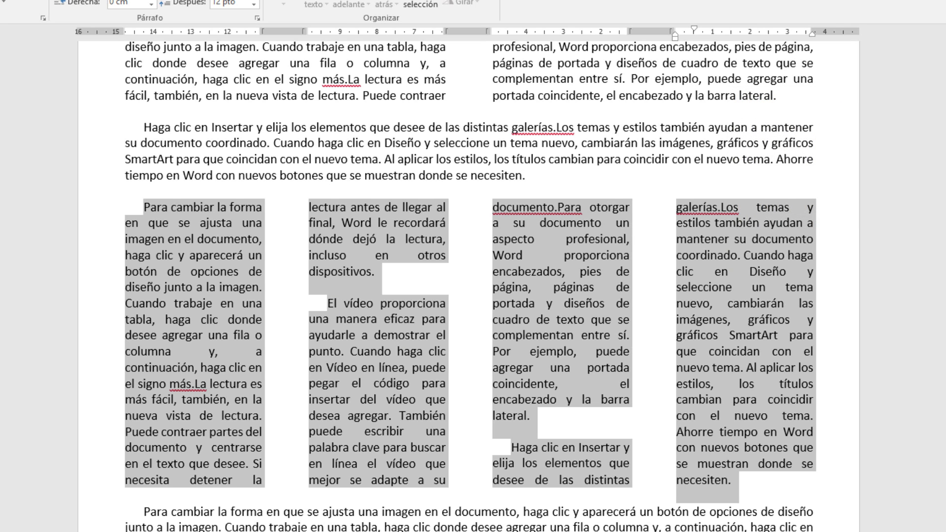
- Add a separating line between the columns of the selected four-column section
left_click(1, 4)
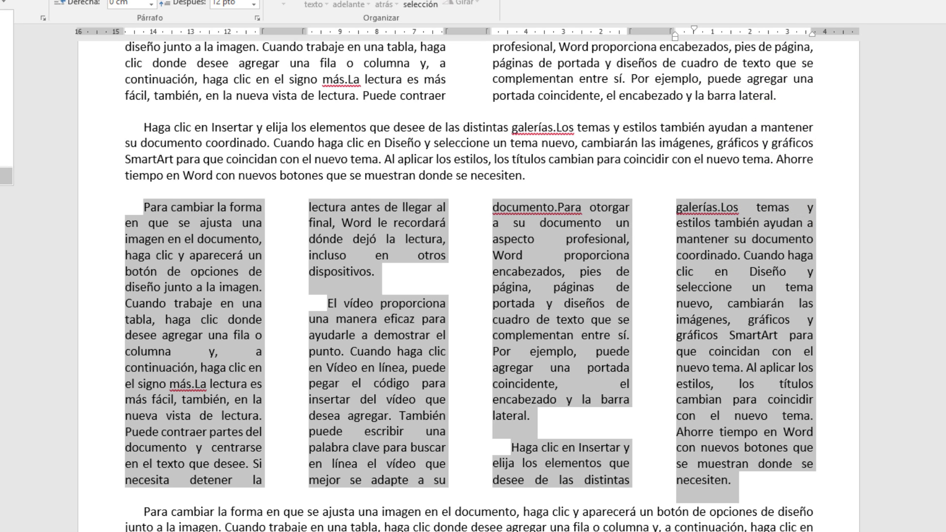
left_click(5, 177)
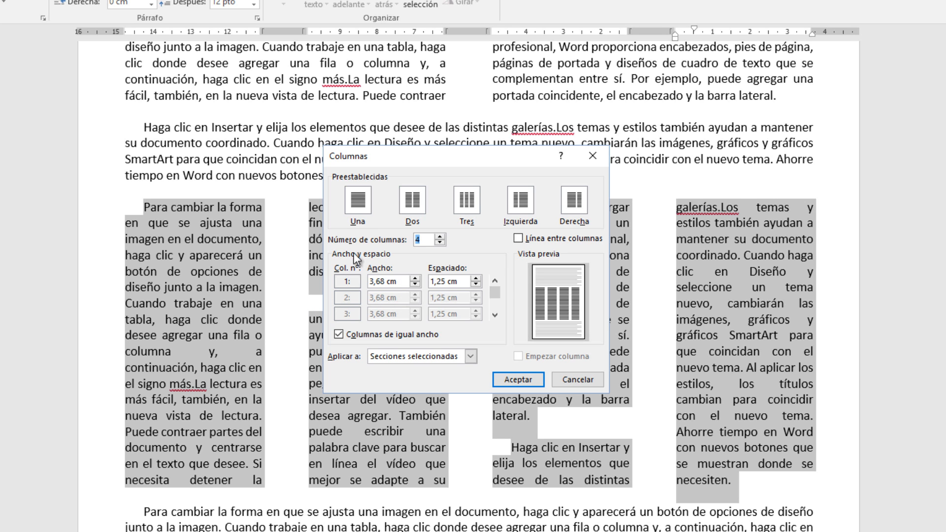
left_click(518, 238)
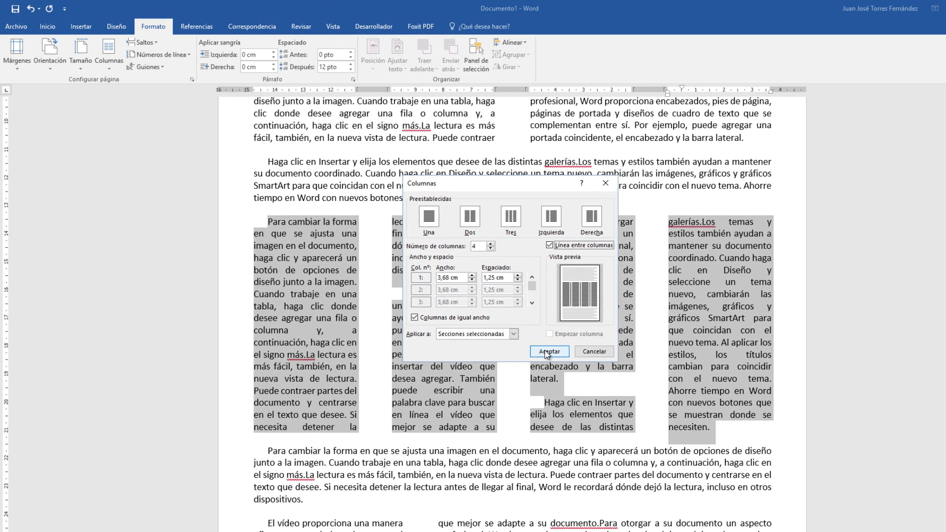
left_click(547, 354)
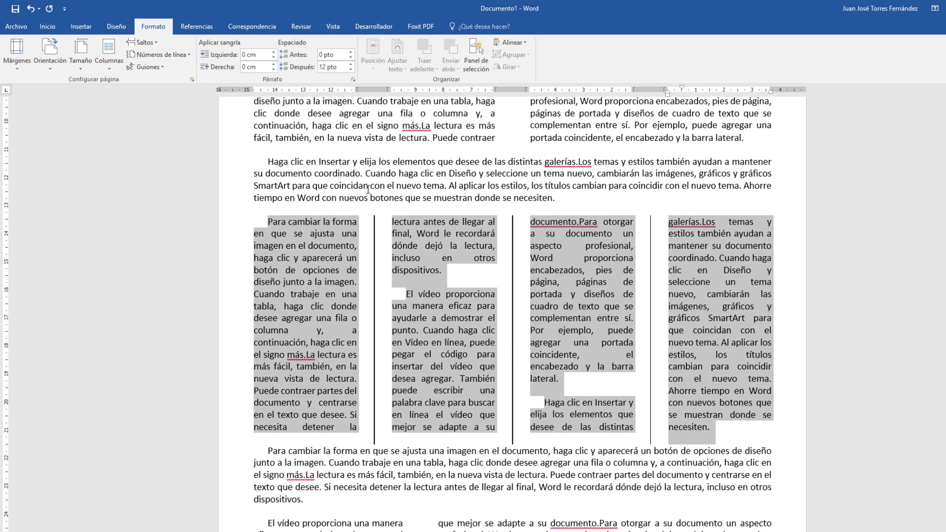
left_click(662, 262)
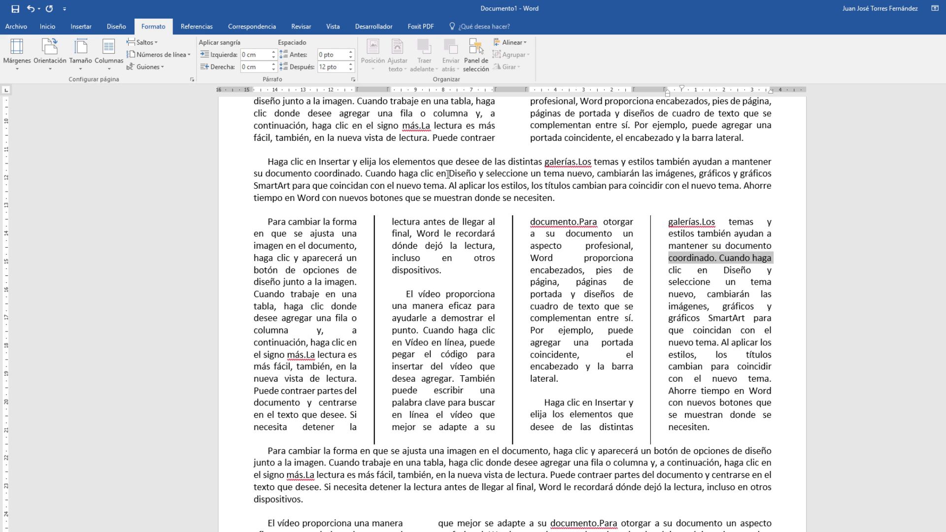
key("ctrl+z")
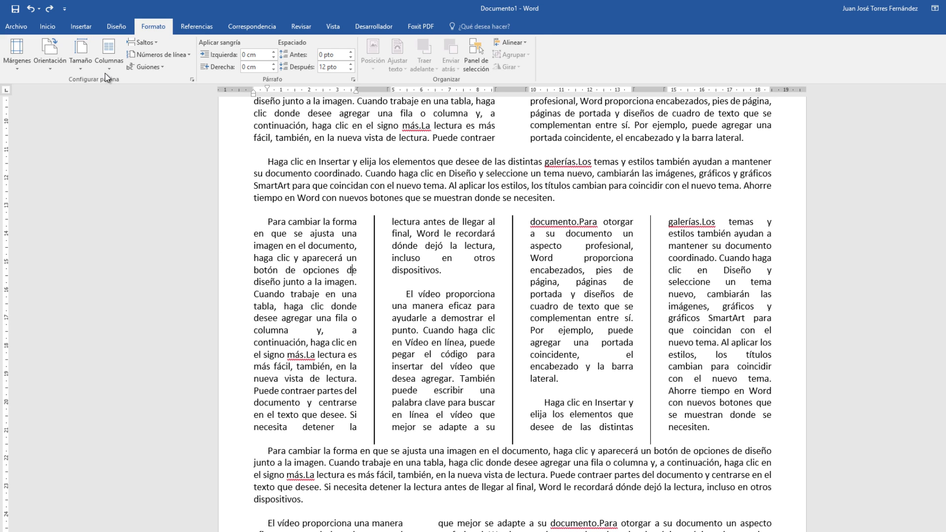
- Open the detailed column settings for the four-column section, examine the width and spacing values, and close them without changes
left_click(111, 53)
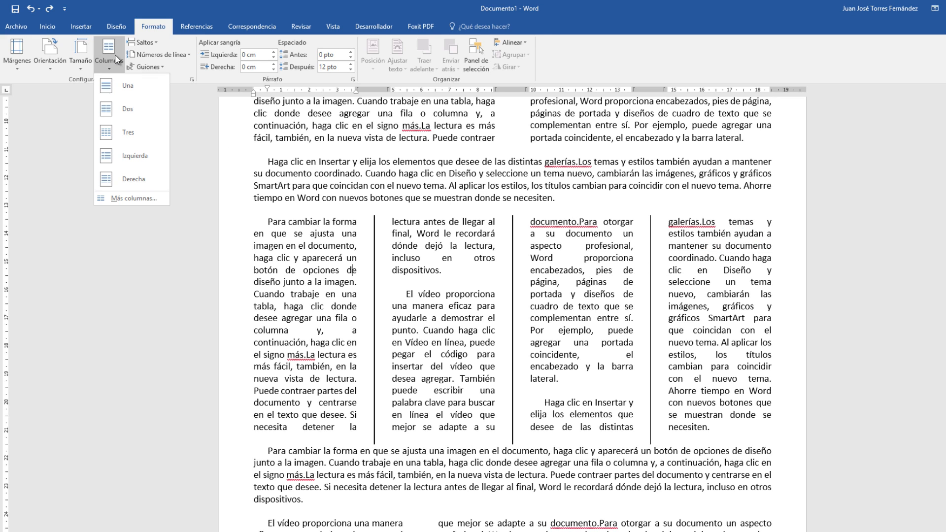
left_click(132, 199)
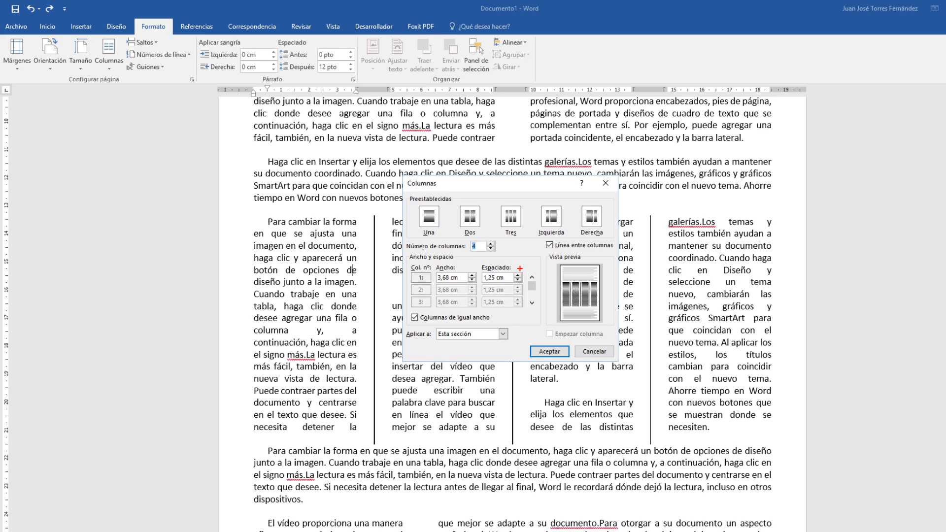
mouse_move(438, 260)
left_mouse_down()
mouse_move(452, 299)
mouse_move(479, 315)
left_mouse_up()
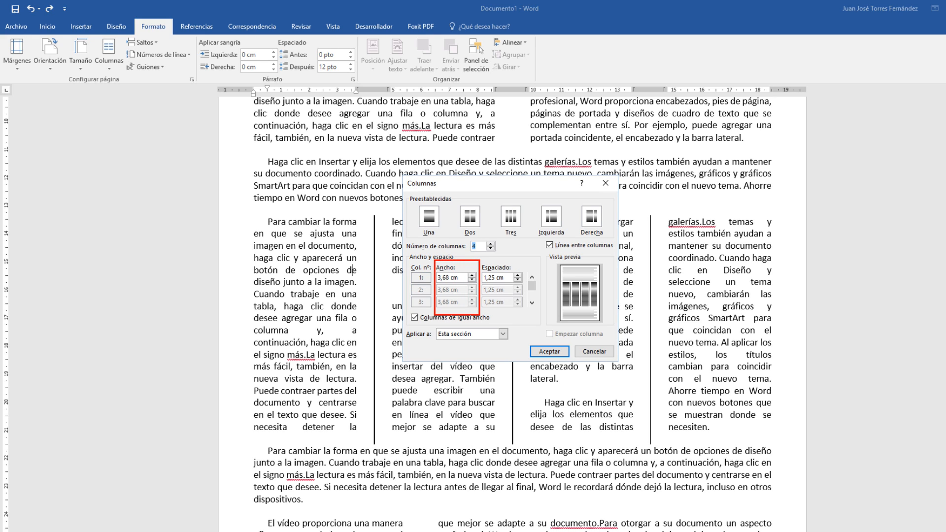
left_click_drag(302, 217, 301, 173)
left_click_drag(360, 222, 372, 307)
mouse_move(356, 220)
left_mouse_down()
mouse_move(398, 269)
mouse_move(393, 277)
left_mouse_up()
key("Escape")
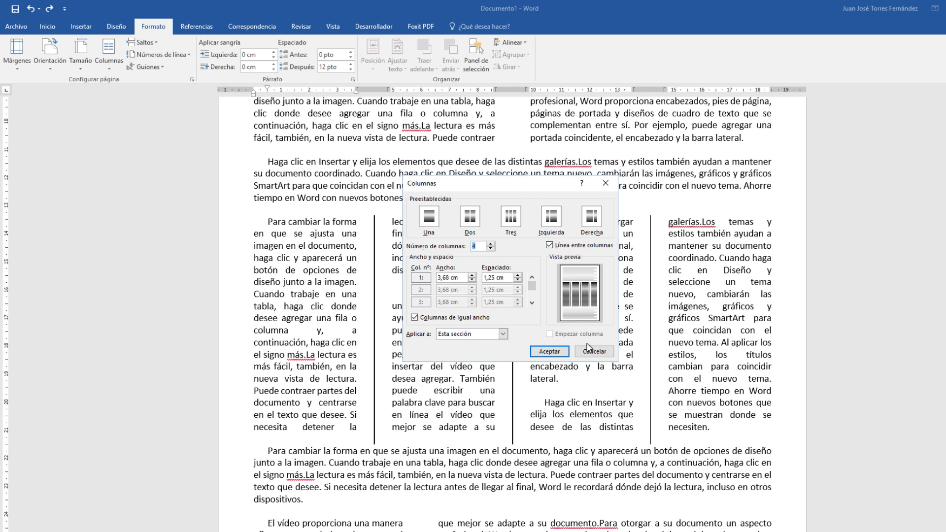
left_click(598, 352)
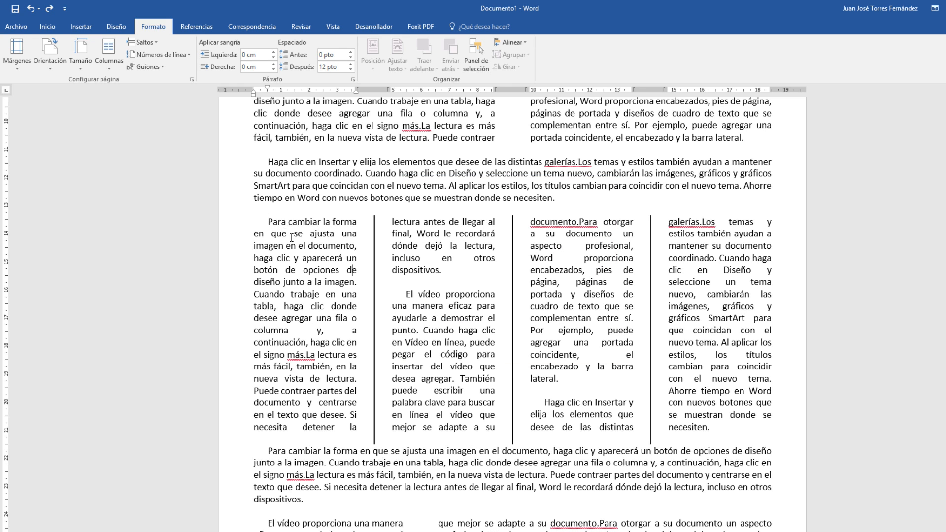
- Select all the text of the four-column section and reduce the spacing between its columns to below 0.7 cm
left_click_drag(269, 221, 717, 429)
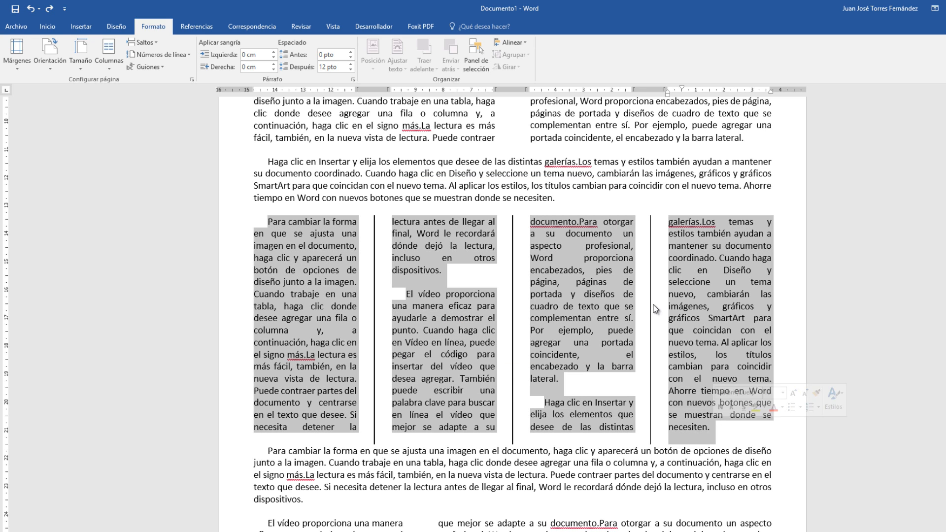
left_click(110, 69)
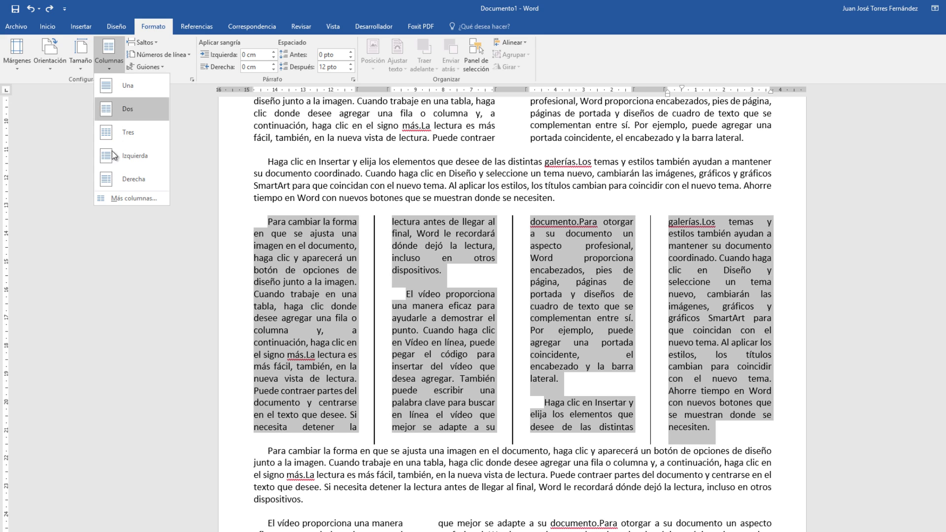
left_click(129, 198)
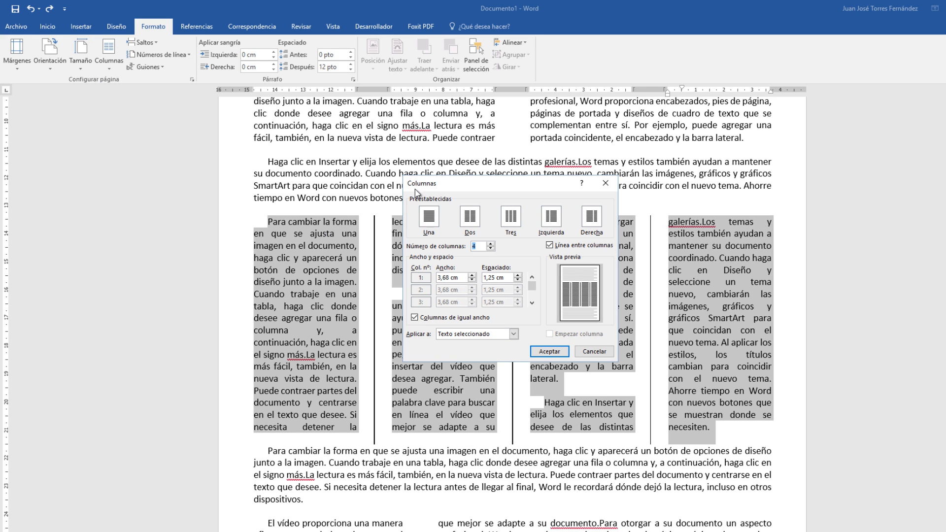
left_click(518, 280)
left_click(519, 280)
left_click(518, 280)
left_click(518, 280)
left_click(518, 280)
left_click(518, 280)
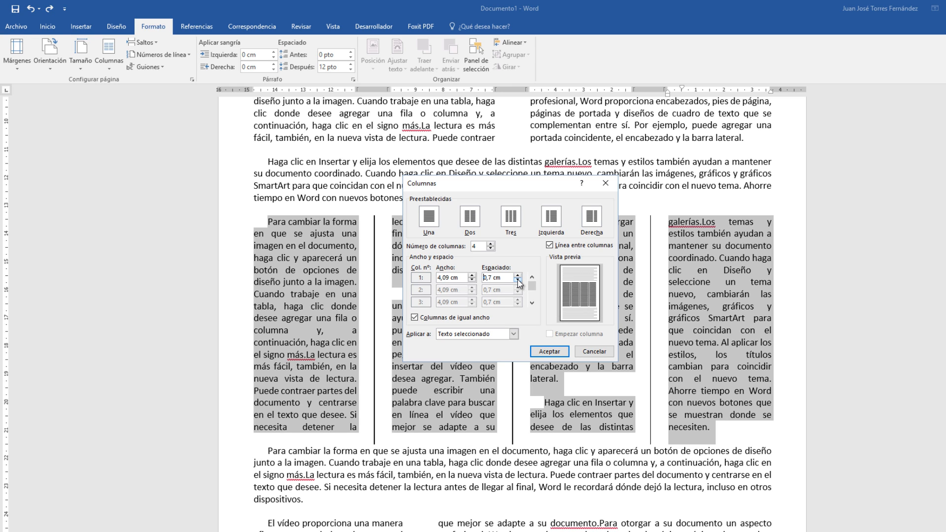
left_click(518, 280)
left_click(551, 351)
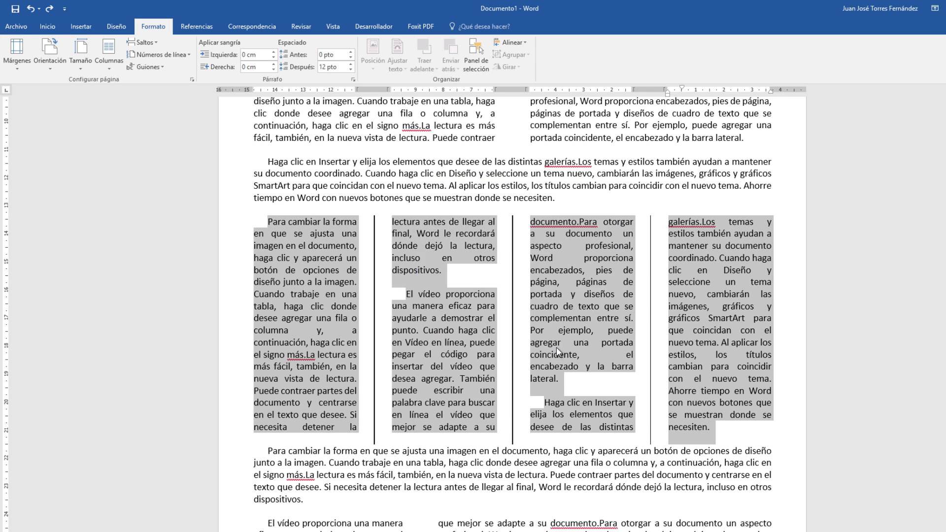
left_click(385, 235)
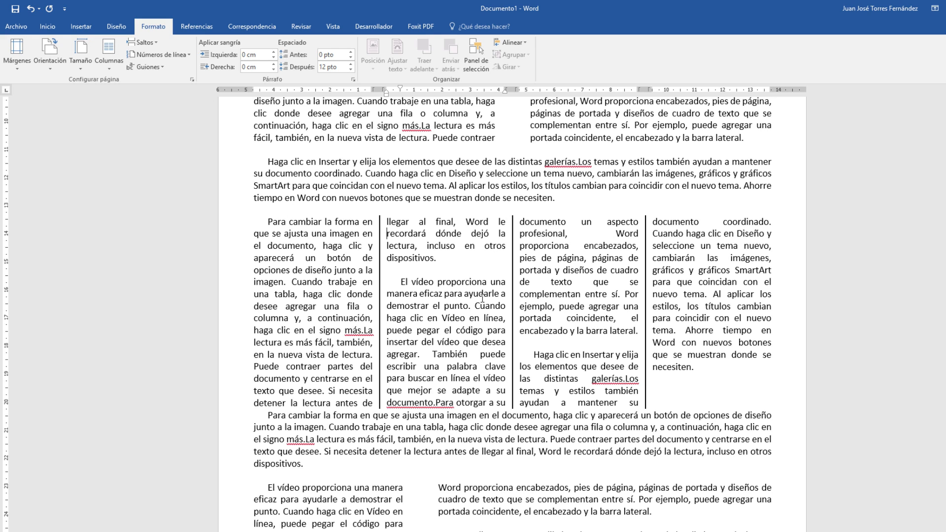
- Select all the two-column text below the first body paragraph on page 1
scroll(340, 255, "up", 8)
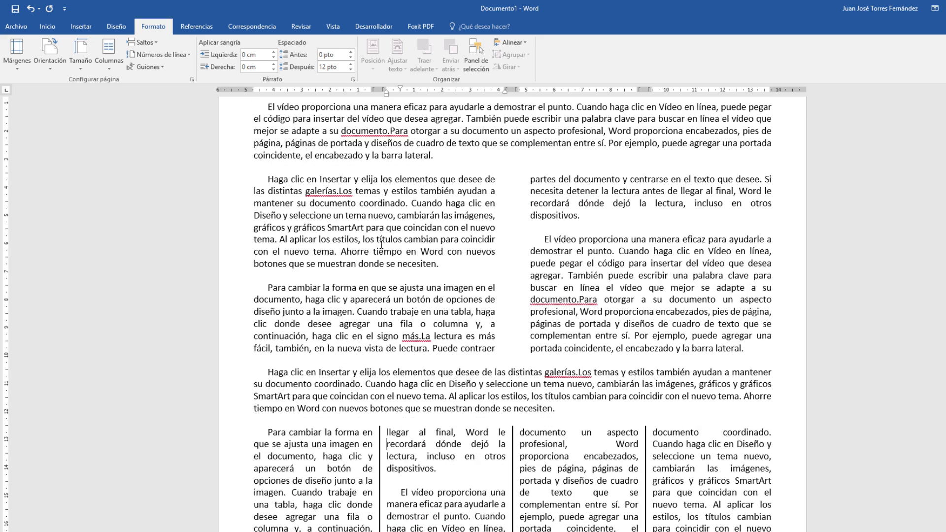
left_click_drag(265, 272, 755, 451)
left_click(104, 70)
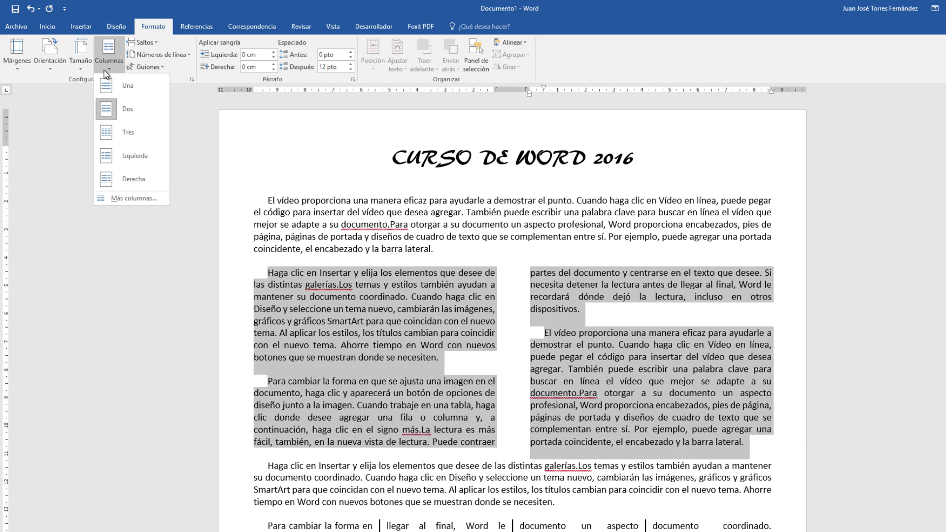
left_click(120, 197)
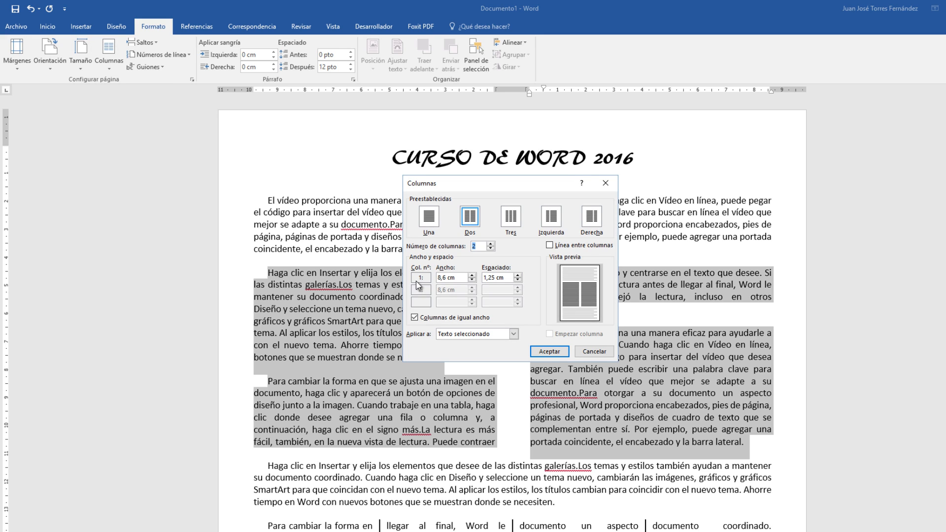
left_click(473, 275)
left_click(606, 183)
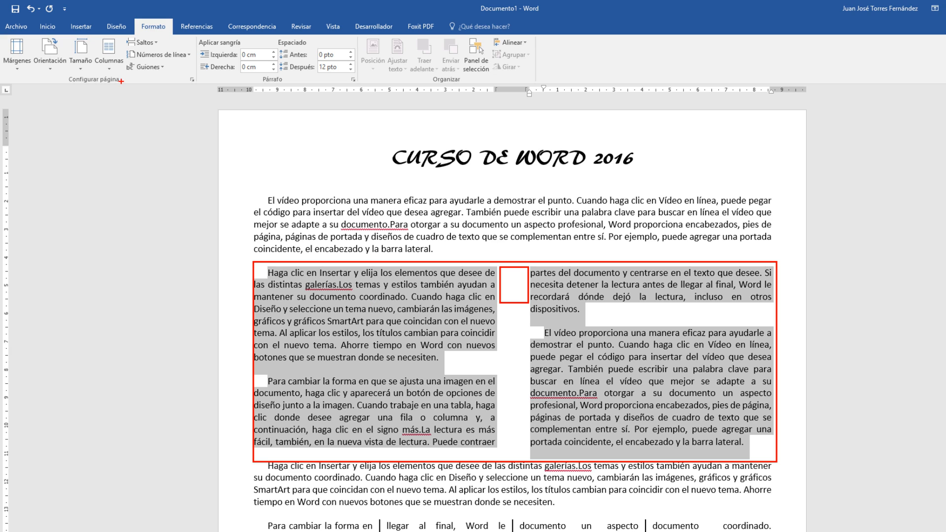
- Set the column width of the selected two-column text to 9 cm and apply it
left_click(109, 54)
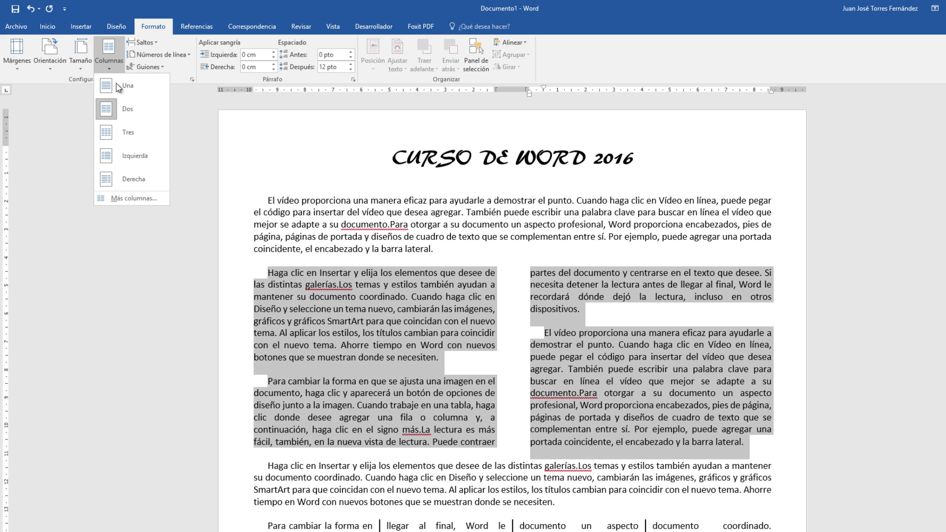
left_click(134, 198)
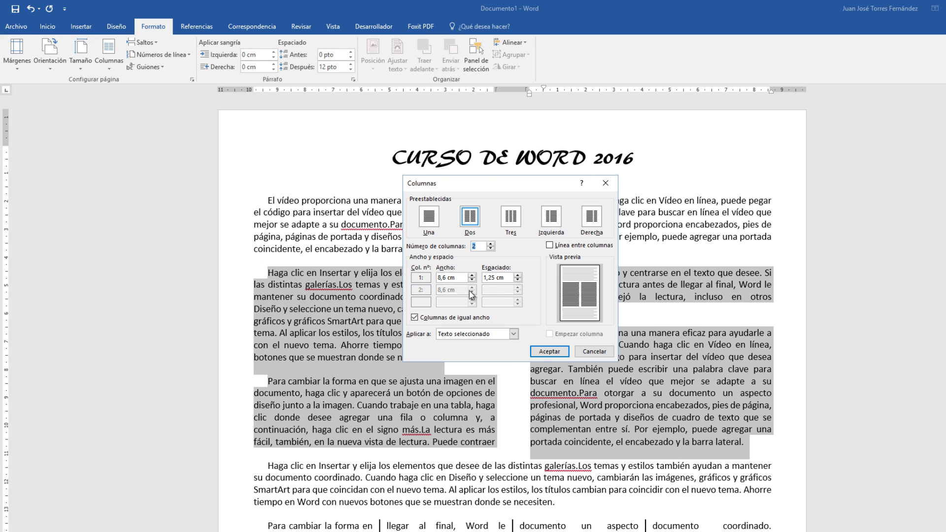
left_click(472, 275)
left_click(472, 275)
left_click(472, 276)
left_click(472, 275)
left_click(549, 352)
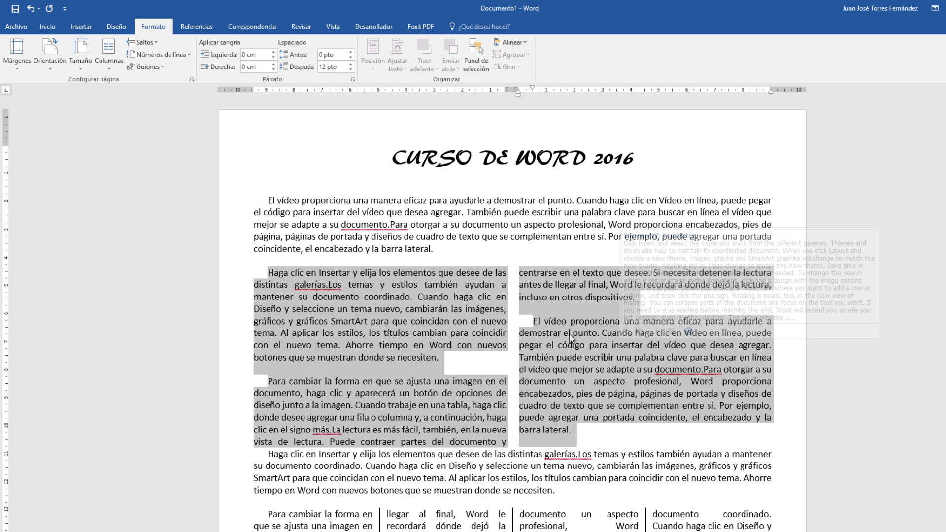
- Turn off equal column widths for the selected two-column text and set the second column's width to 8 cm
left_click(120, 59)
left_click(140, 199)
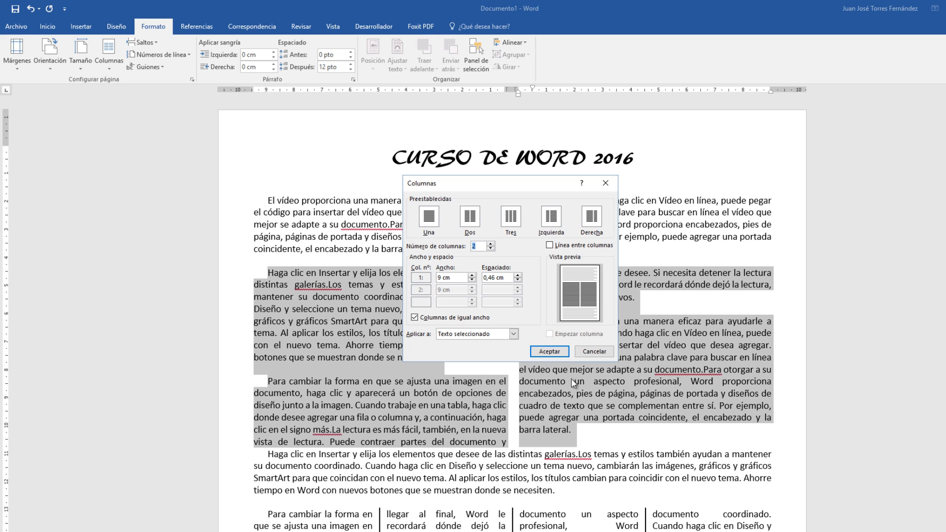
left_click(414, 318)
left_click(472, 292)
left_click(472, 292)
left_click(471, 292)
left_click(472, 292)
left_click(472, 292)
left_click(472, 293)
left_click(472, 292)
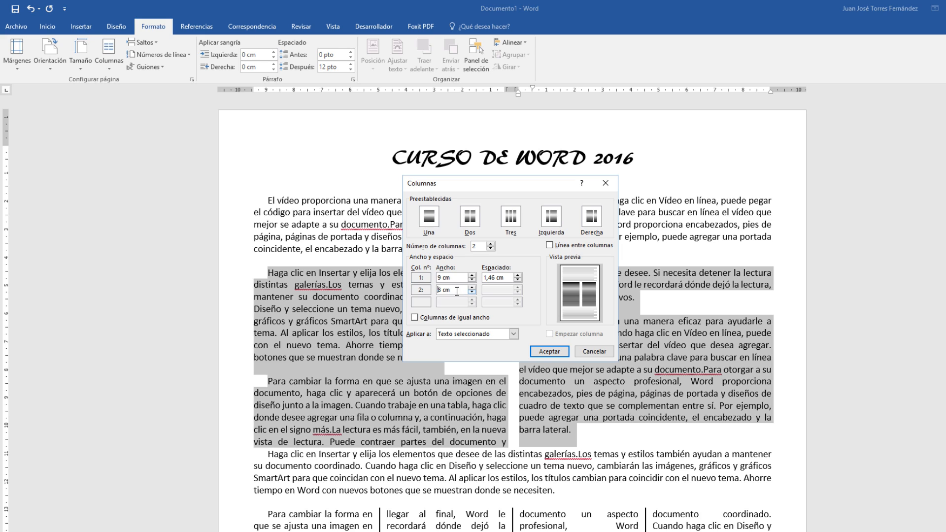
- Set the first column's width to 10 cm, the second's to 8.06 cm and the spacing to 0.4 cm, and apply
left_click(517, 280)
left_click(518, 280)
left_click(472, 292)
left_click(472, 276)
left_click(472, 276)
left_click(472, 276)
left_click(472, 276)
left_click(472, 276)
left_click(472, 277)
left_click(517, 280)
left_click(517, 280)
left_click(518, 280)
left_click(518, 280)
left_click(518, 280)
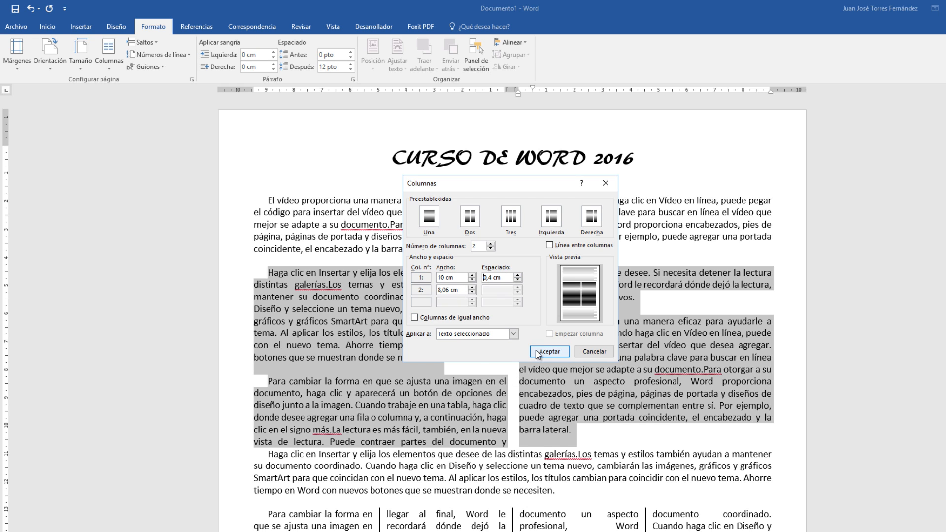
left_click(550, 352)
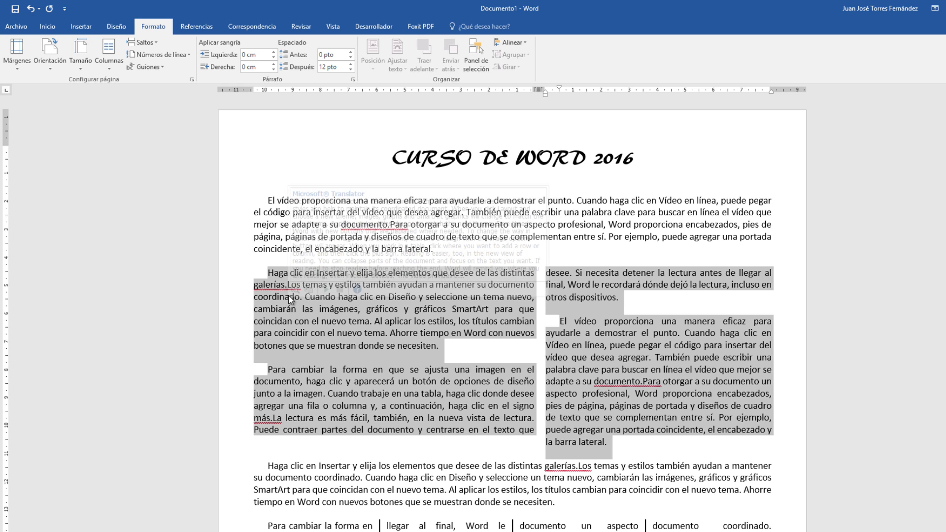
mouse_move(386, 344)
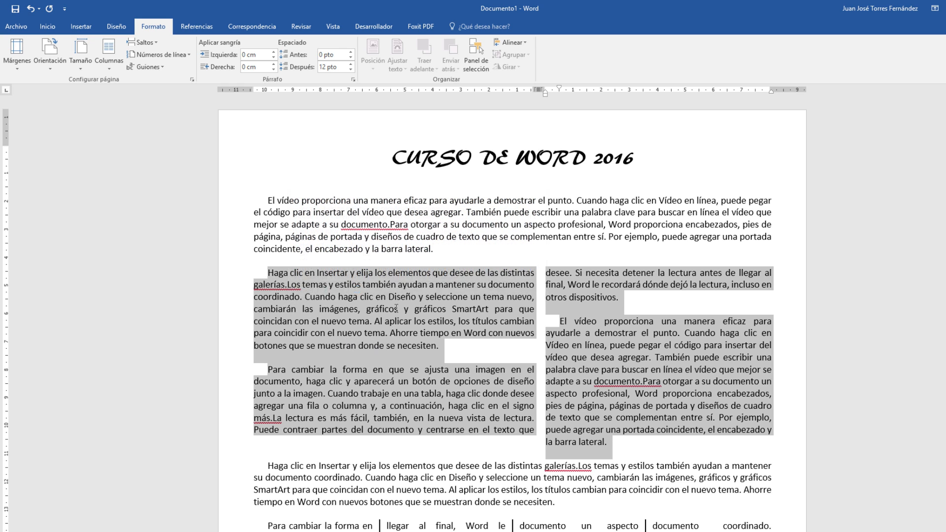
left_click(346, 345)
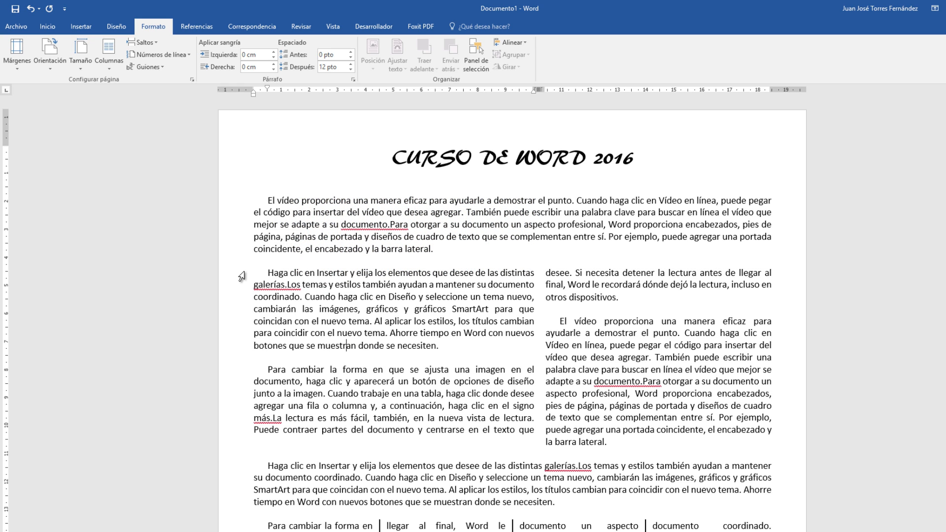
- Examine the column settings for the first column's text, close them without changes, and review the layouts down to the document's end
left_click_drag(242, 276, 434, 433)
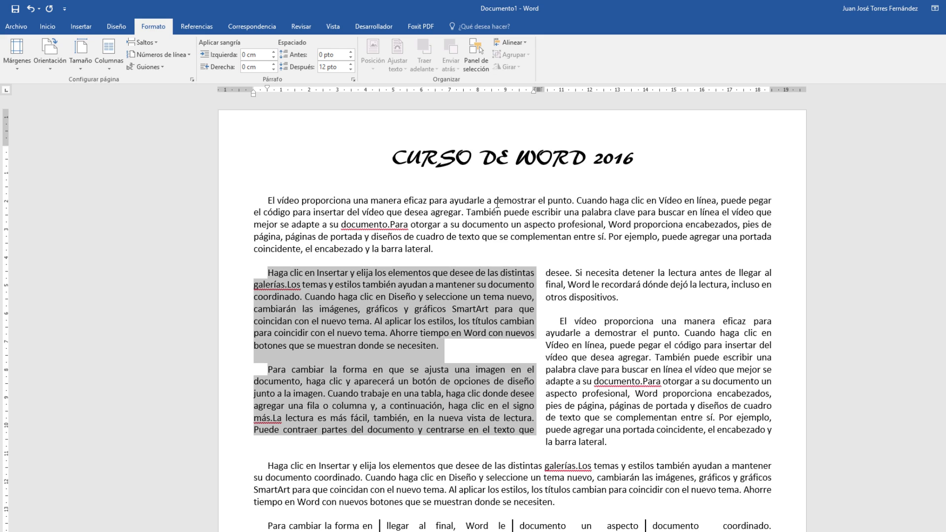
left_click(109, 52)
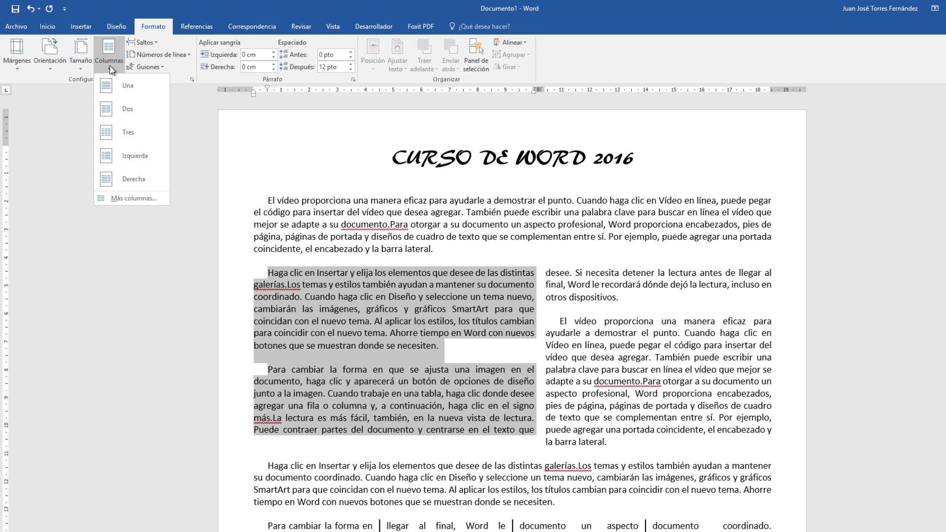
left_click(122, 194)
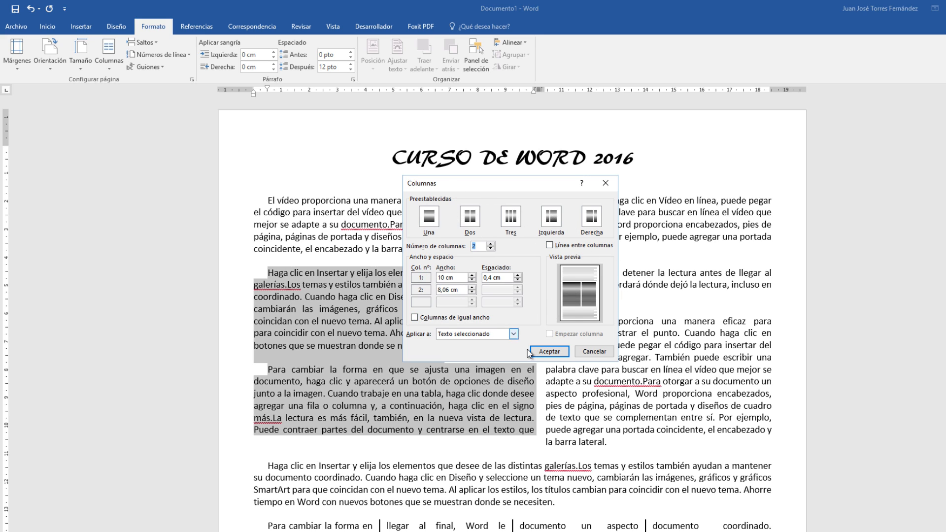
left_click(603, 353)
scroll(631, 286, "down", 15)
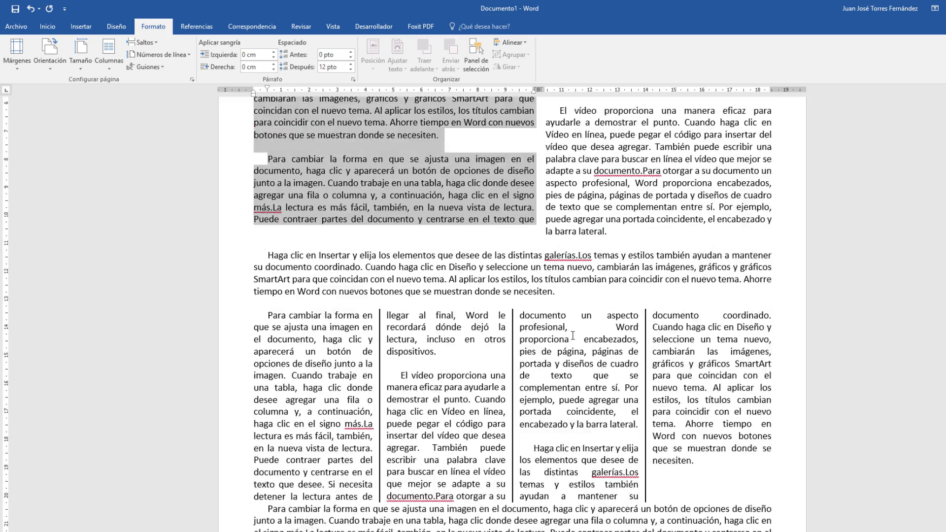
scroll(574, 335, "down", 10)
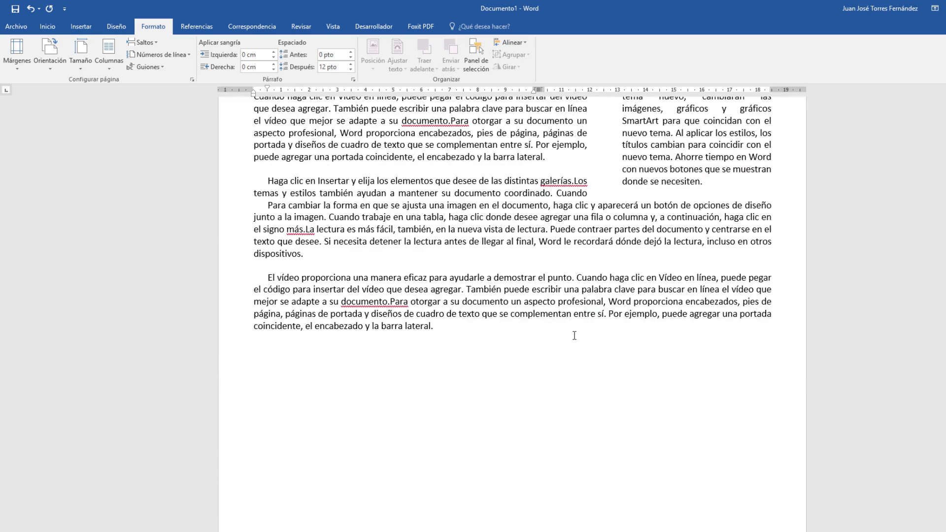
- Create a new blank document
scroll(574, 335, "down", 3)
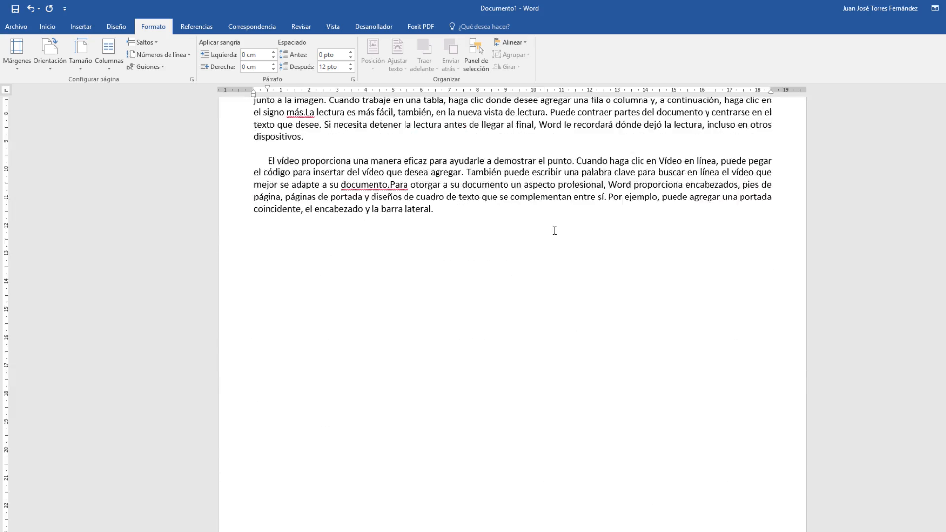
scroll(553, 233, "up", 8)
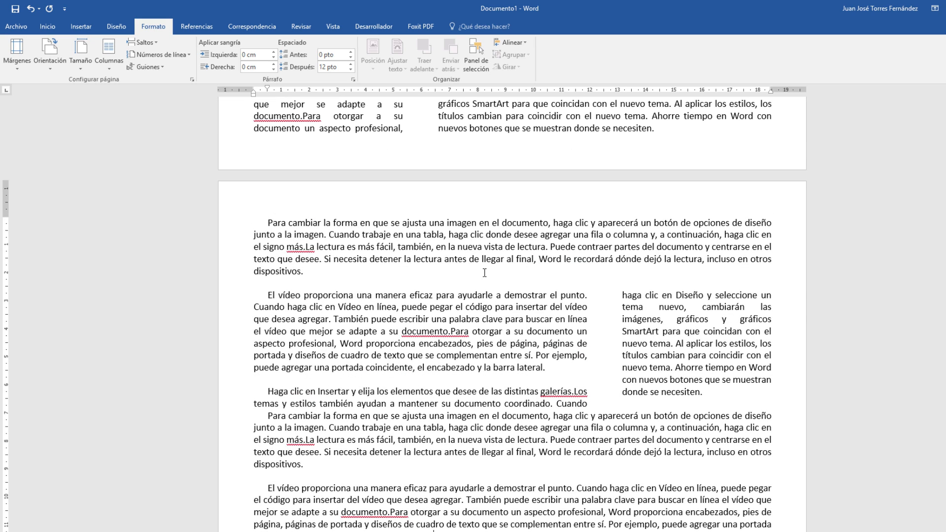
left_click(15, 27)
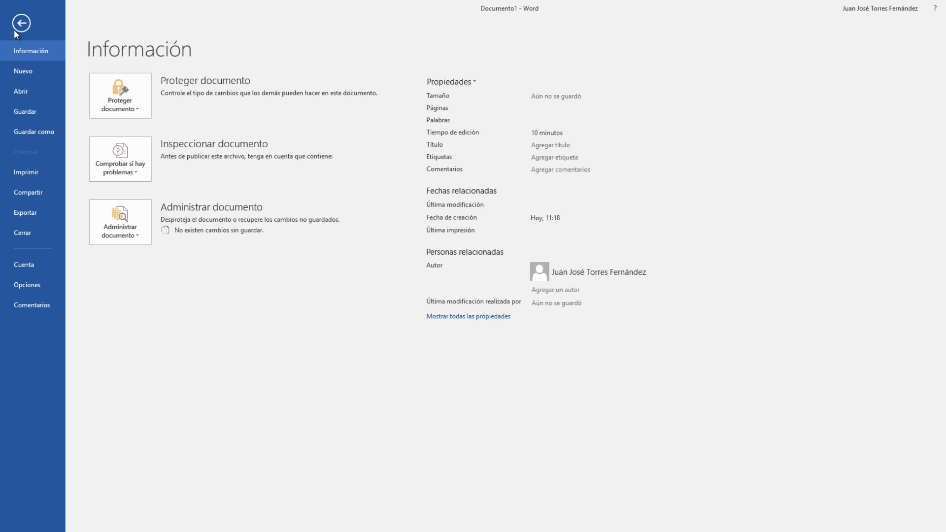
left_click(29, 73)
left_click(166, 170)
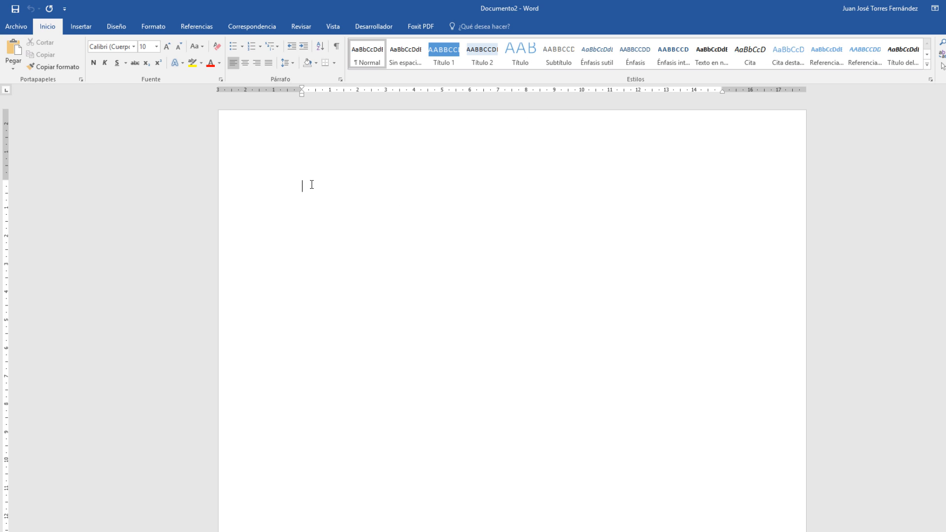
- Generate one paragraph of sample text with =RAND(1,6), and check the paragraph settings without changing them
type("=RAND(1,6")
key("Return")
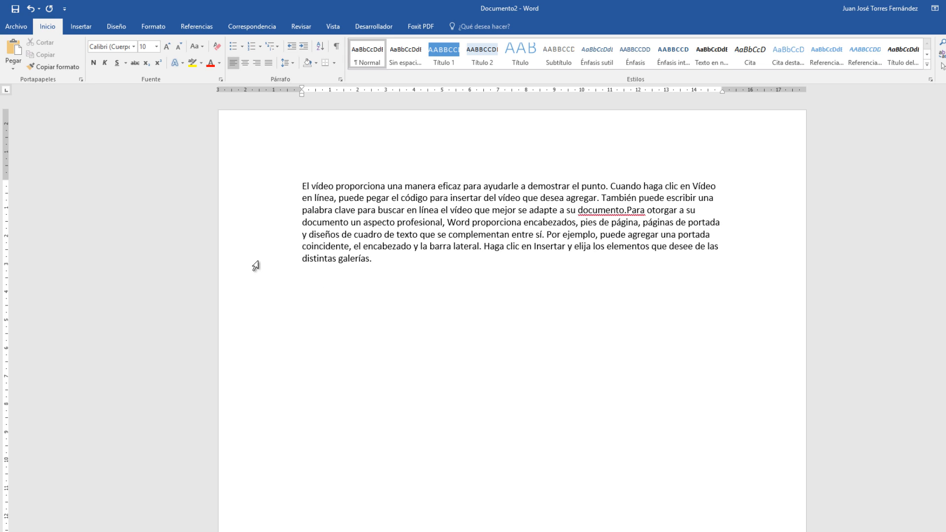
left_click(340, 79)
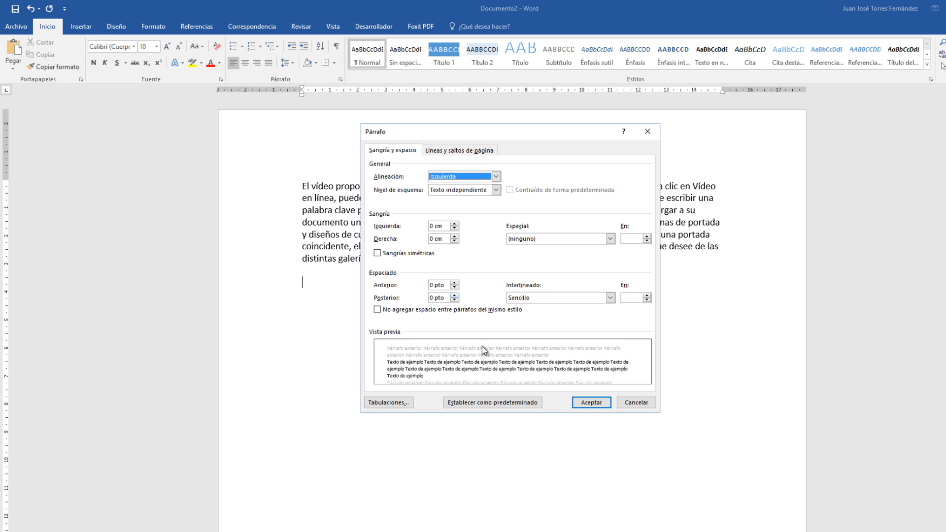
left_click(644, 406)
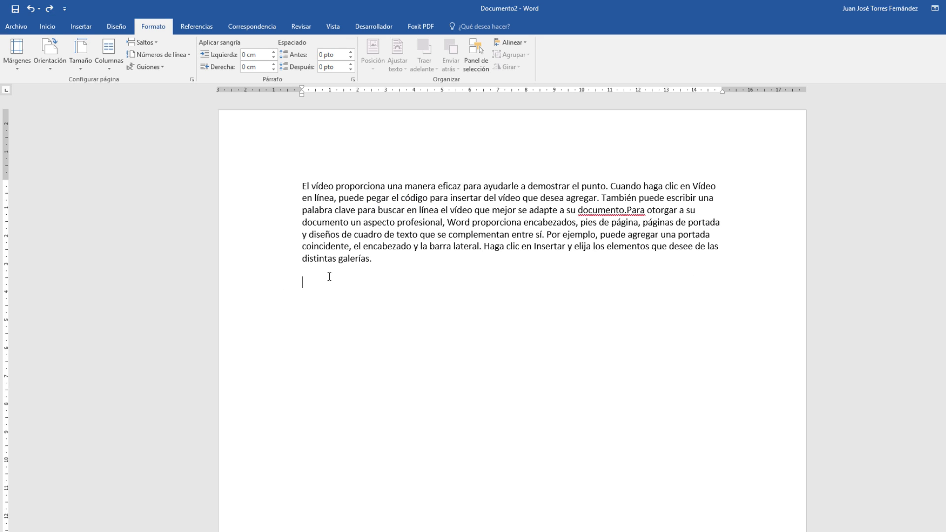
- Try the preset two-column layout on the document, and undo it
left_click(111, 69)
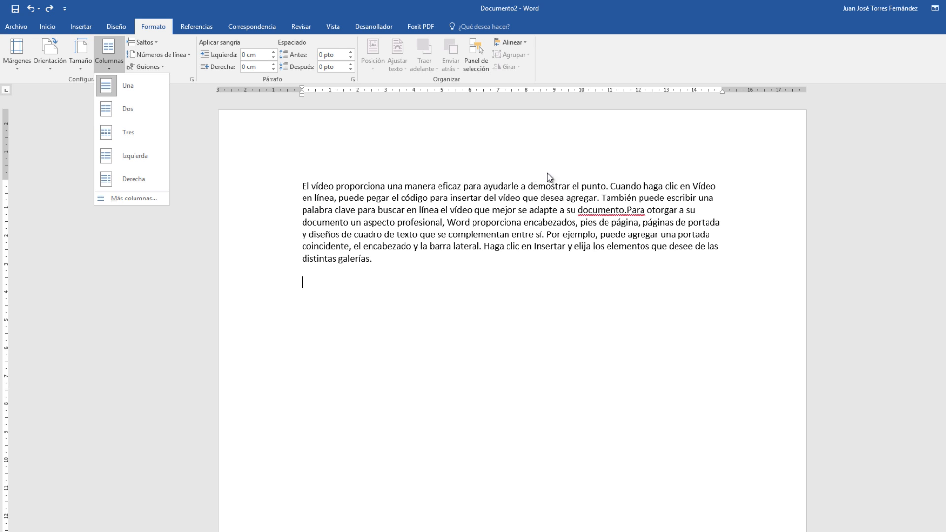
left_click(101, 109)
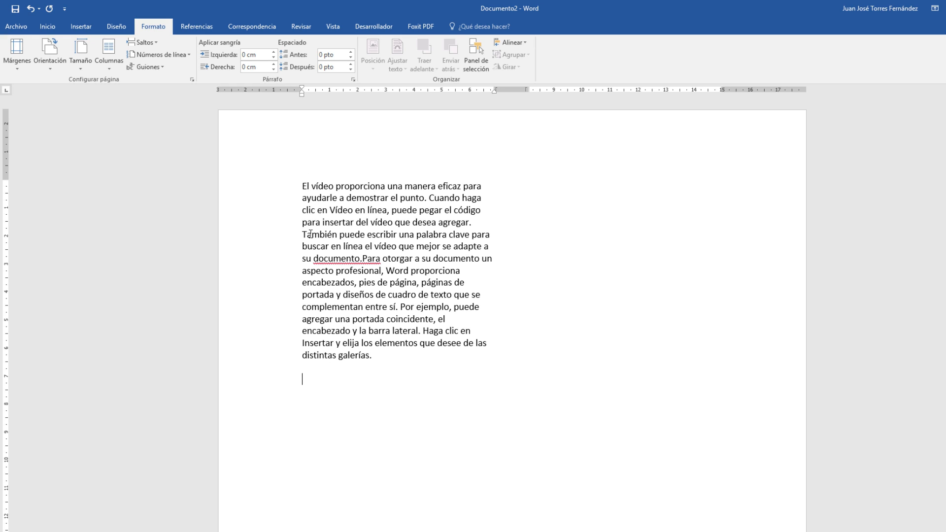
left_click(30, 9)
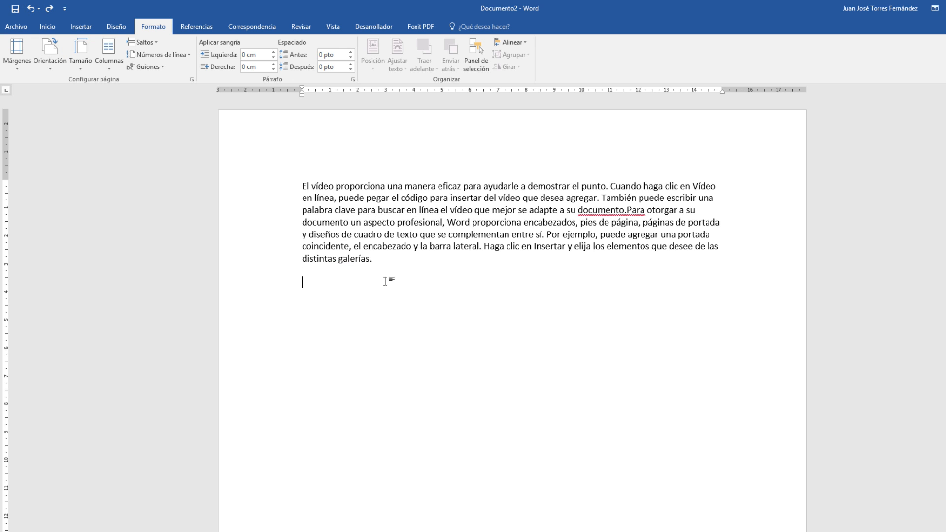
- Set up two equal-width custom columns with 1 cm spacing in the column settings
left_click(111, 66)
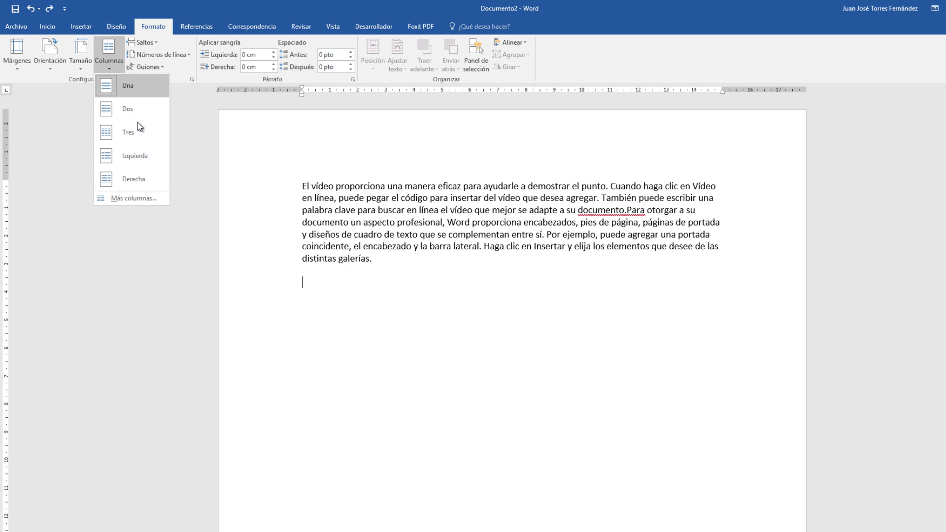
left_click(142, 197)
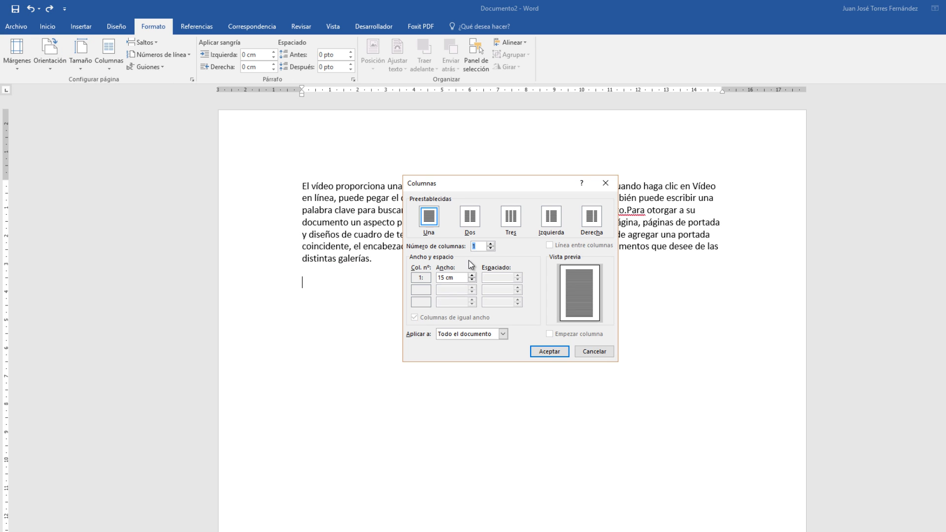
left_click(490, 244)
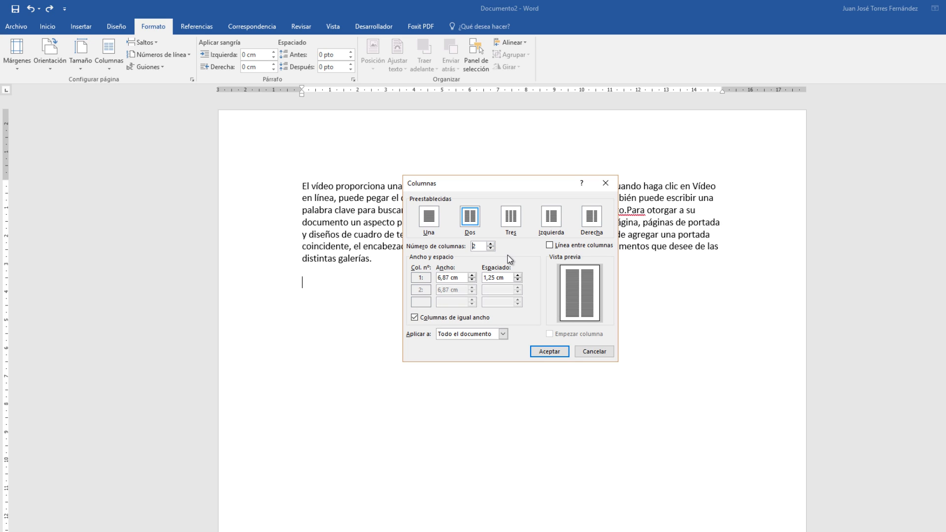
left_click(518, 280)
left_click(518, 280)
left_click_drag(402, 328, 513, 347)
left_click_drag(522, 396, 491, 340)
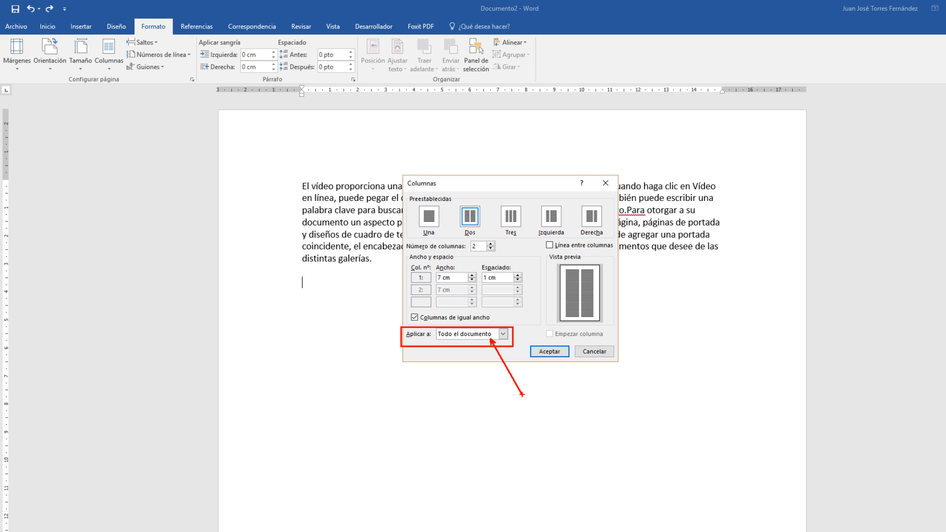
key("Escape")
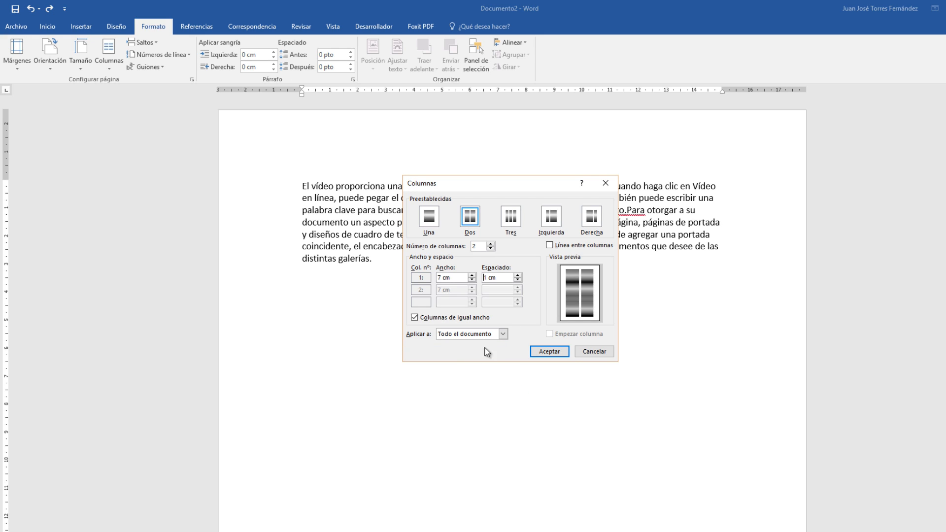
- Apply the two-column layout from the cursor below the first paragraph onward (De aquí en adelante)
left_click(502, 335)
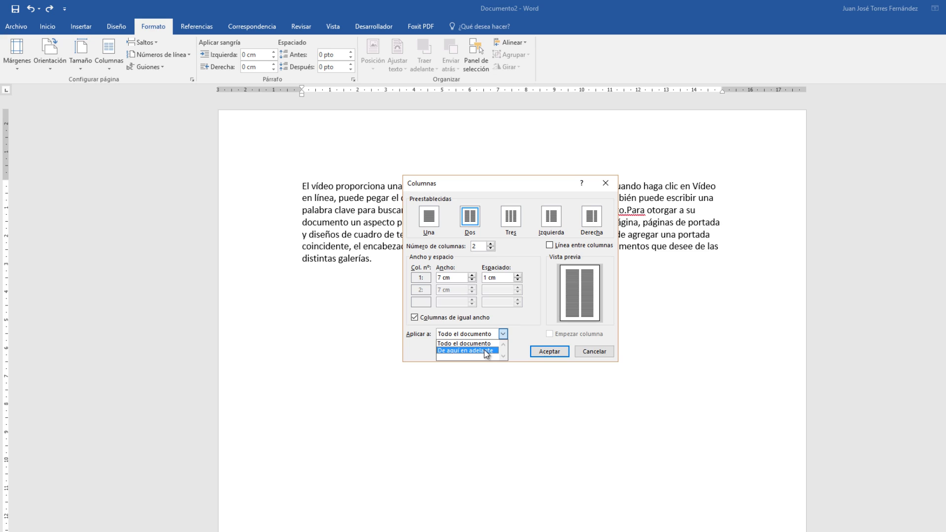
left_click(485, 351)
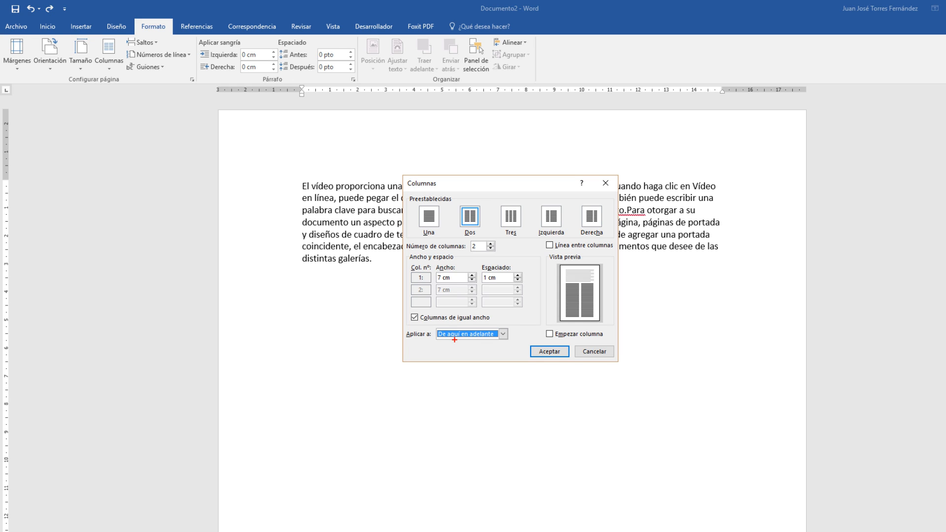
left_click_drag(356, 271, 732, 267)
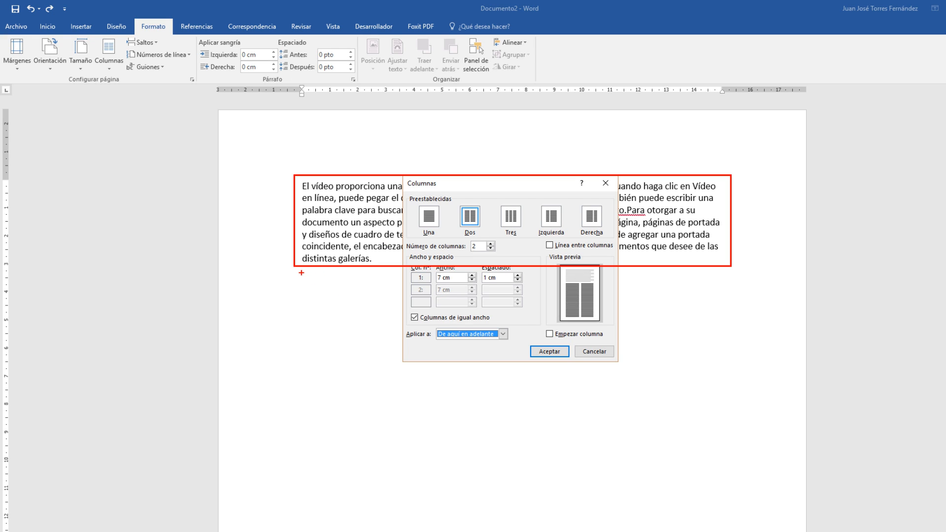
left_click_drag(304, 279, 252, 261)
key("Escape")
left_click(550, 352)
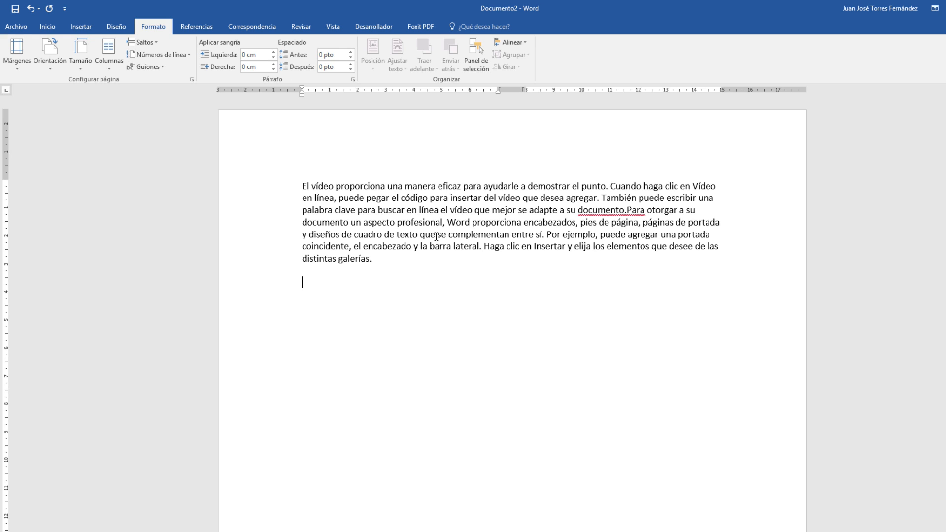
- Generate two paragraphs of sample text in the first column with =RAND(2,5)
type("=RAND(2,5)")
key("Return")
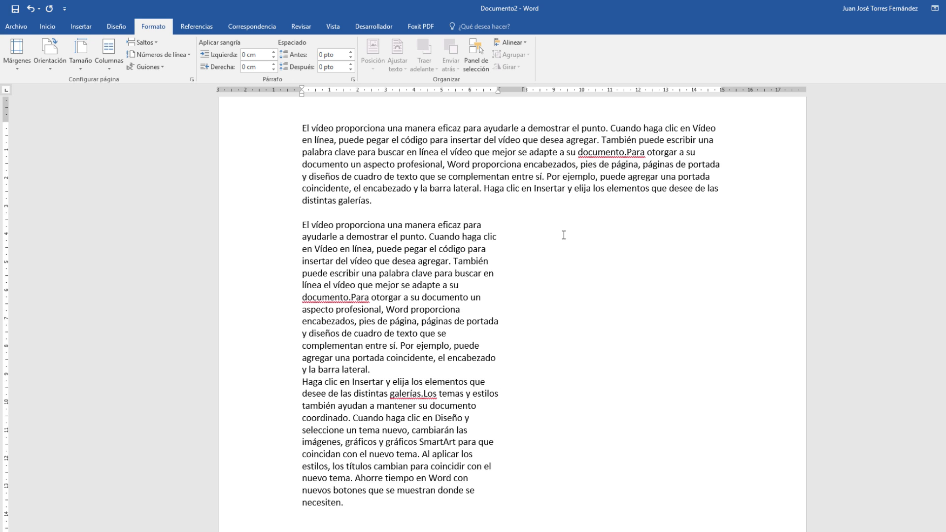
scroll(389, 460, "down", 3)
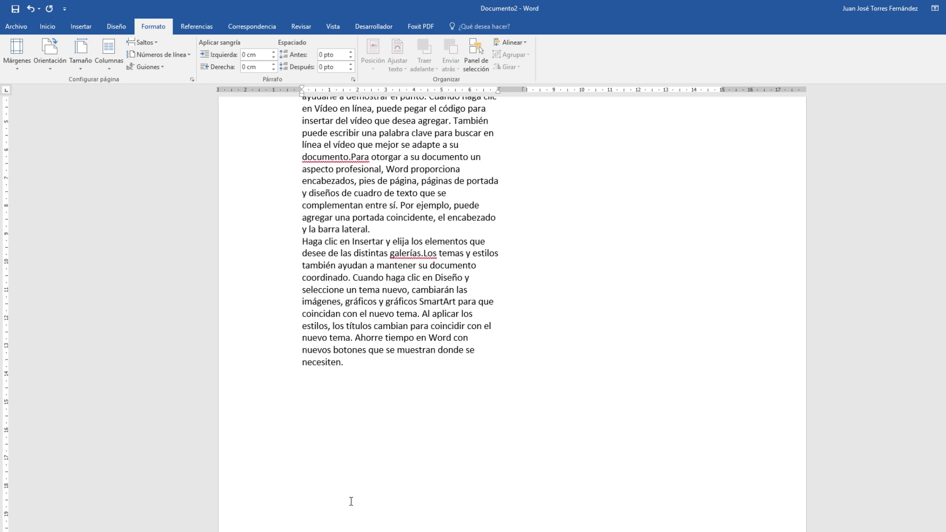
scroll(386, 451, "down", 3)
scroll(535, 209, "up", 5)
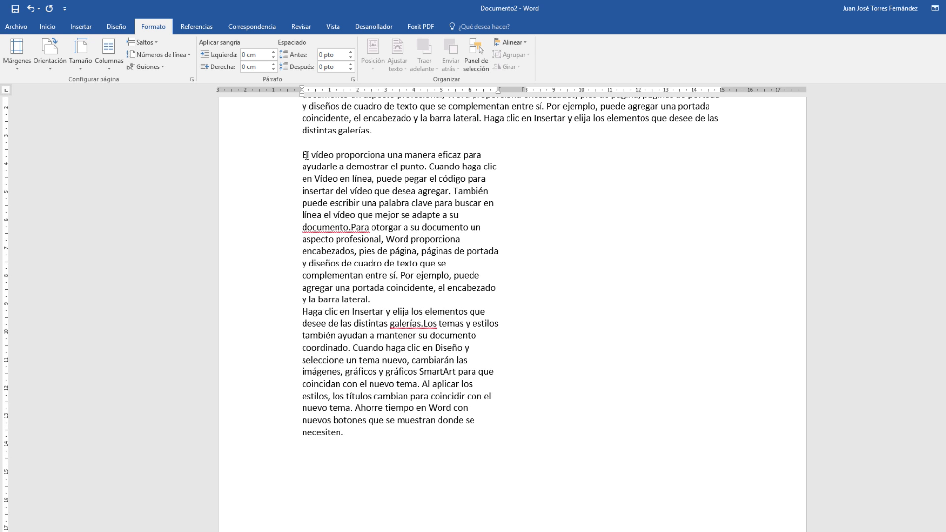
- Insert a column break at the end of the first column's text
left_click_drag(304, 155, 457, 430)
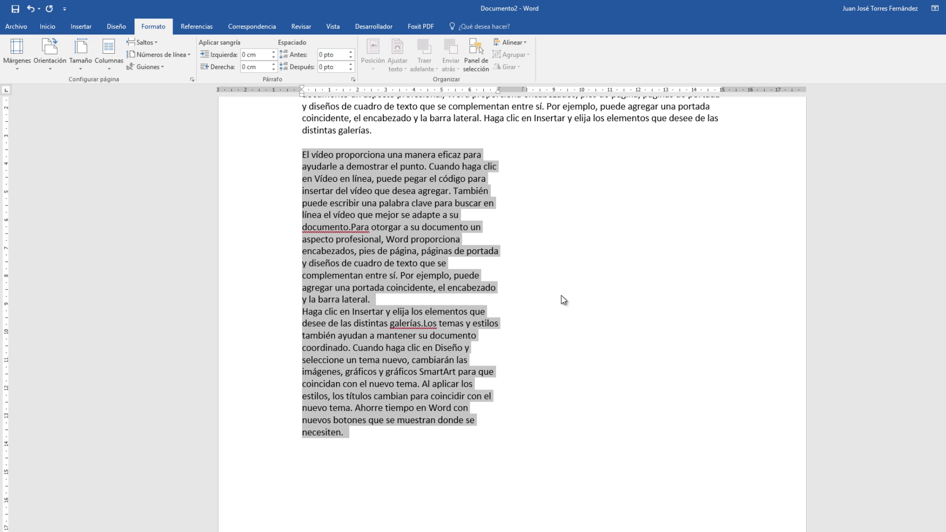
left_click(349, 434)
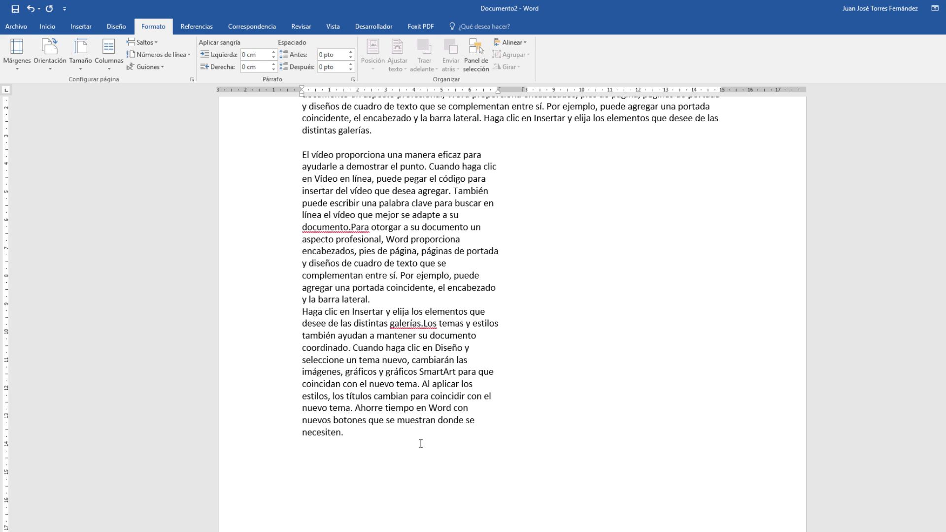
left_click(147, 42)
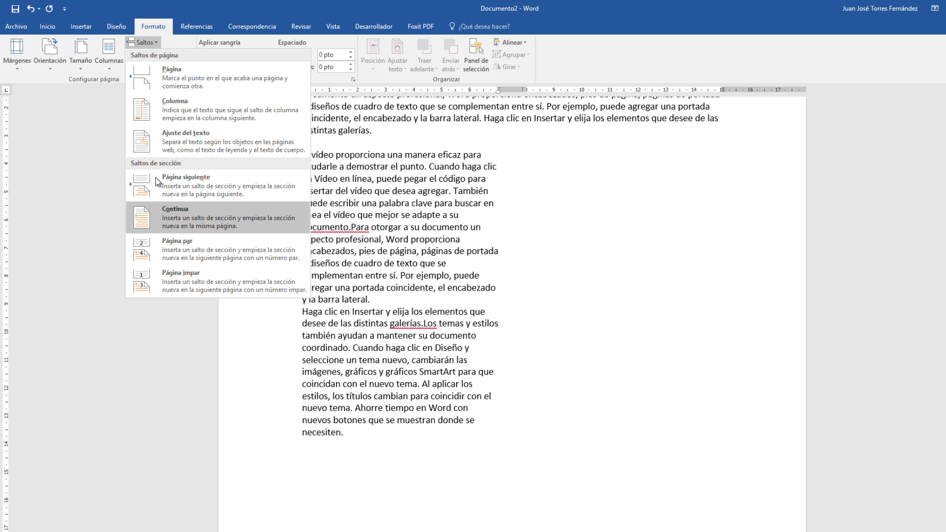
left_click(184, 120)
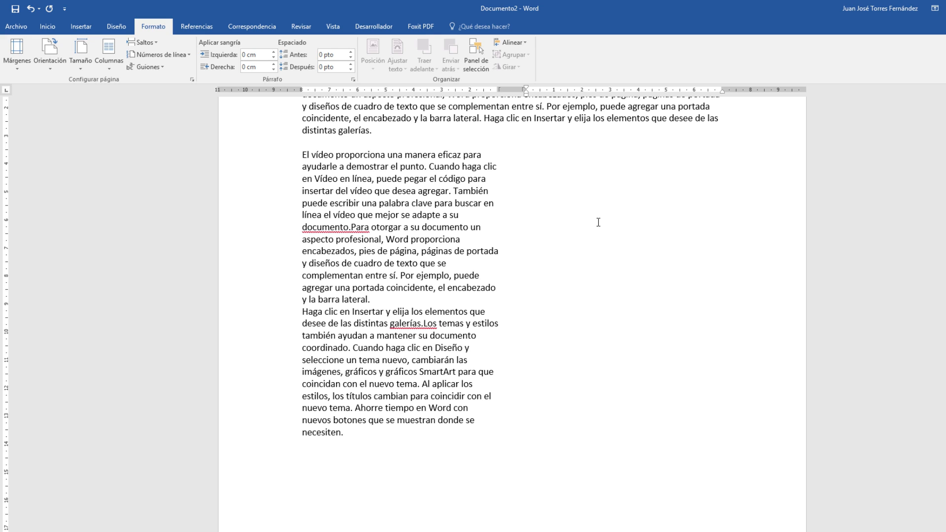
- Fill the second column with two paragraphs of sample text using =RAND(2,5)
type("=RAND(2,5)")
key("Return")
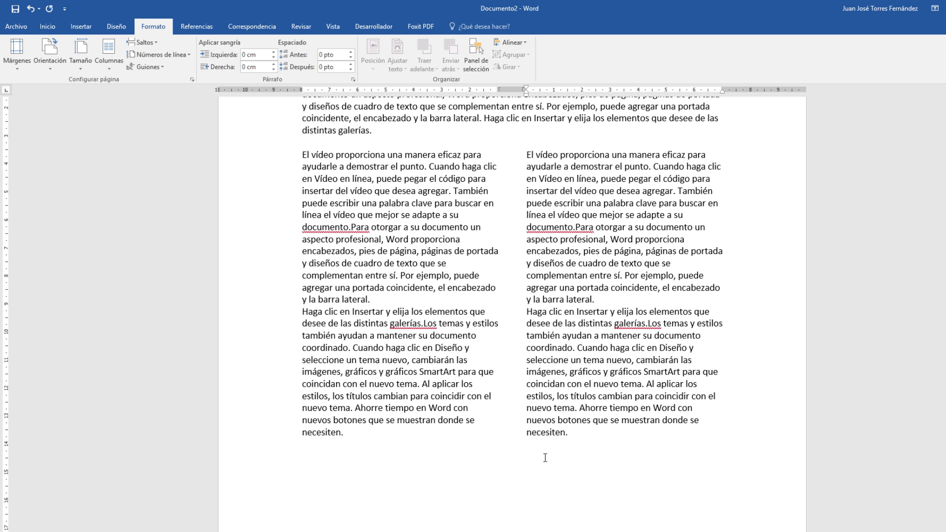
scroll(391, 157, "up", 1)
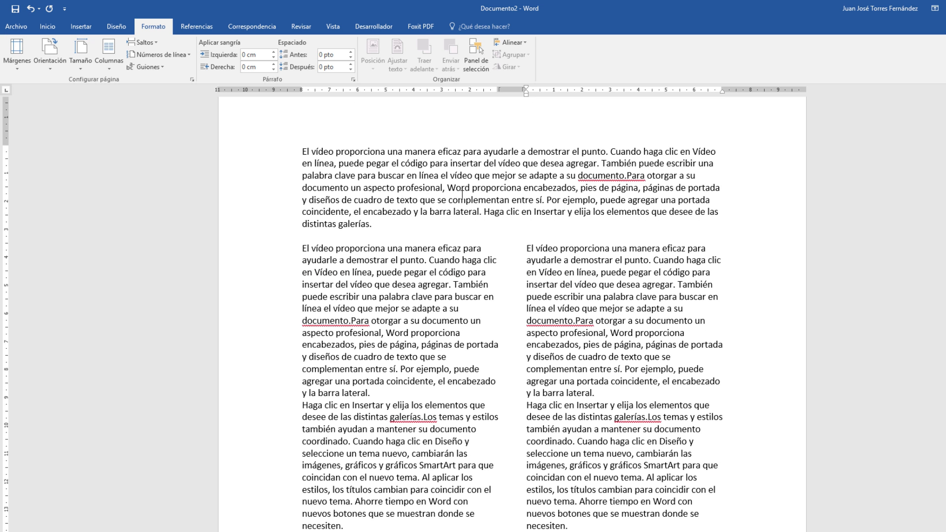
- Switch to a single-column layout from the cursor below the second column's text onward (De aquí en adelante)
scroll(556, 303, "down", 3)
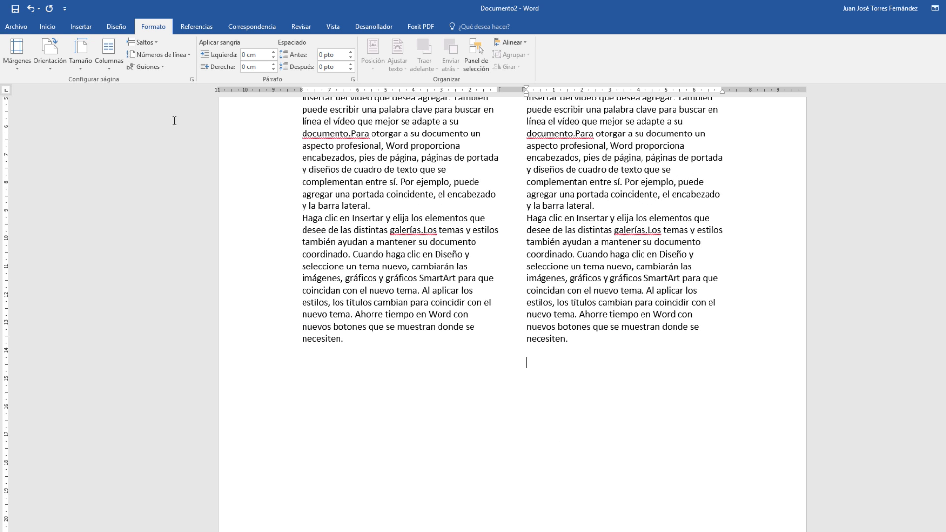
left_click(113, 68)
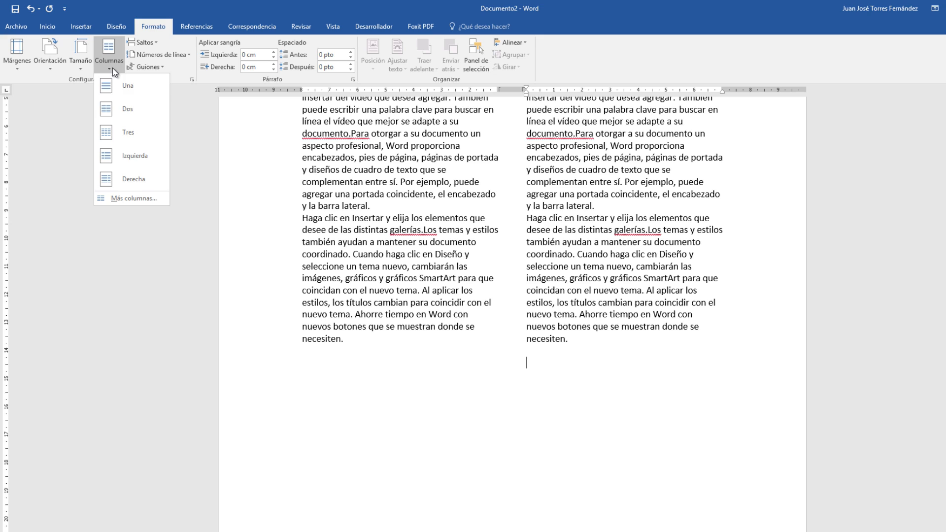
left_click(134, 197)
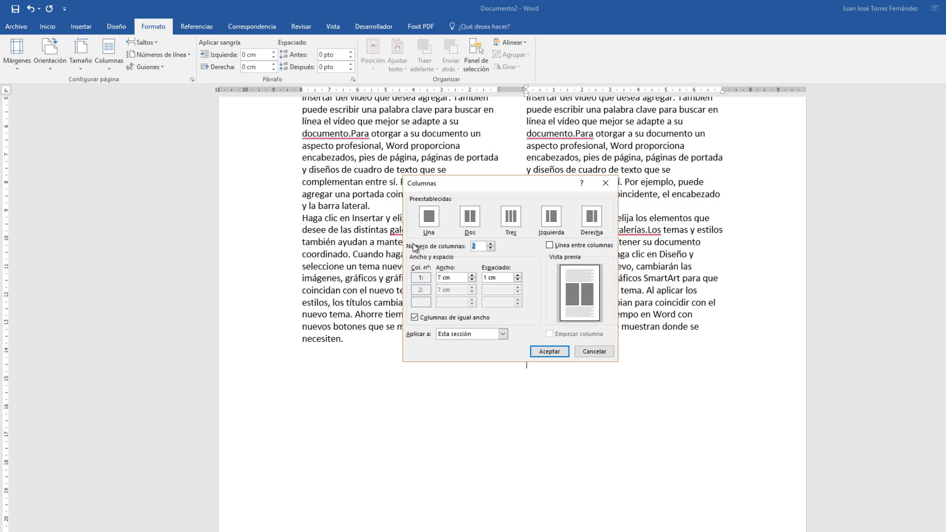
left_click(430, 217)
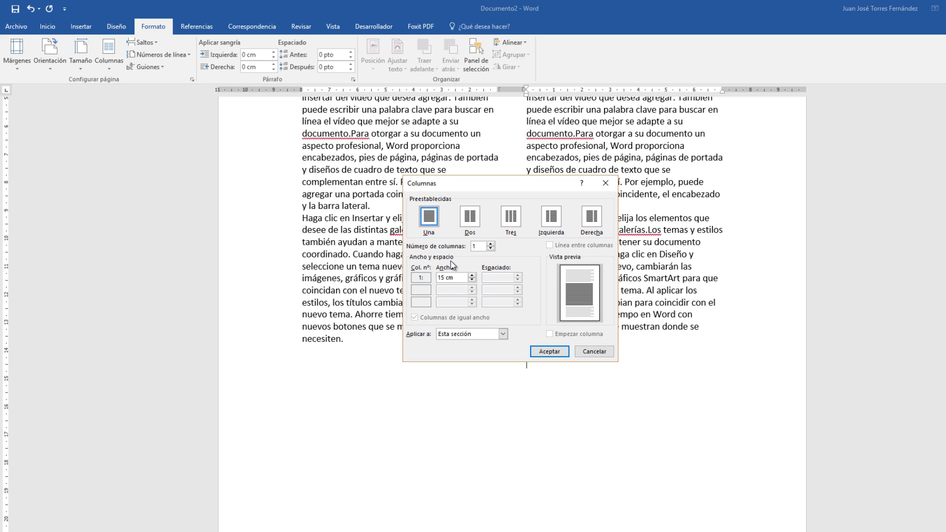
left_click(503, 334)
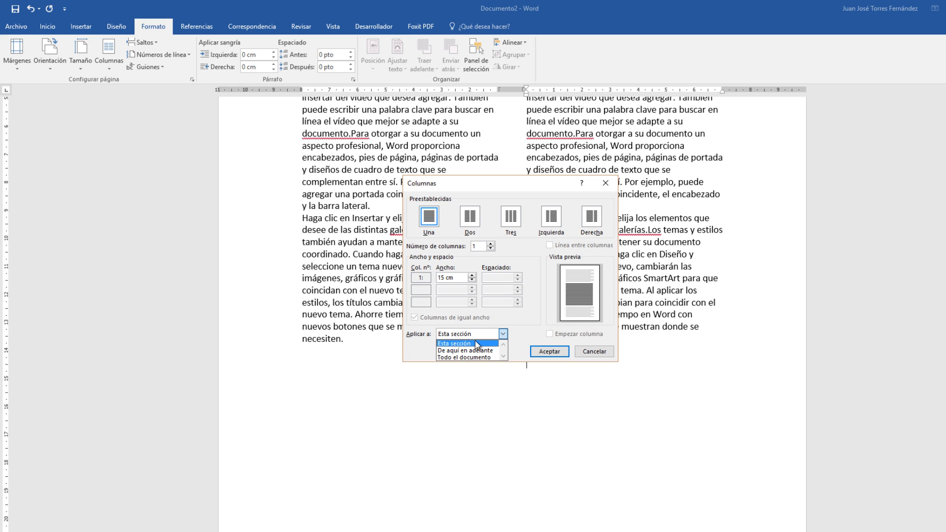
left_click(488, 350)
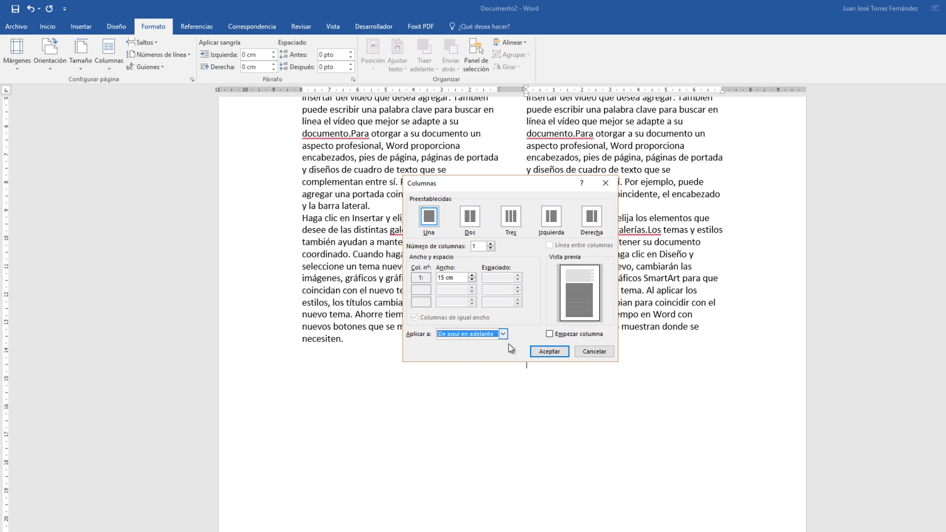
left_click(555, 351)
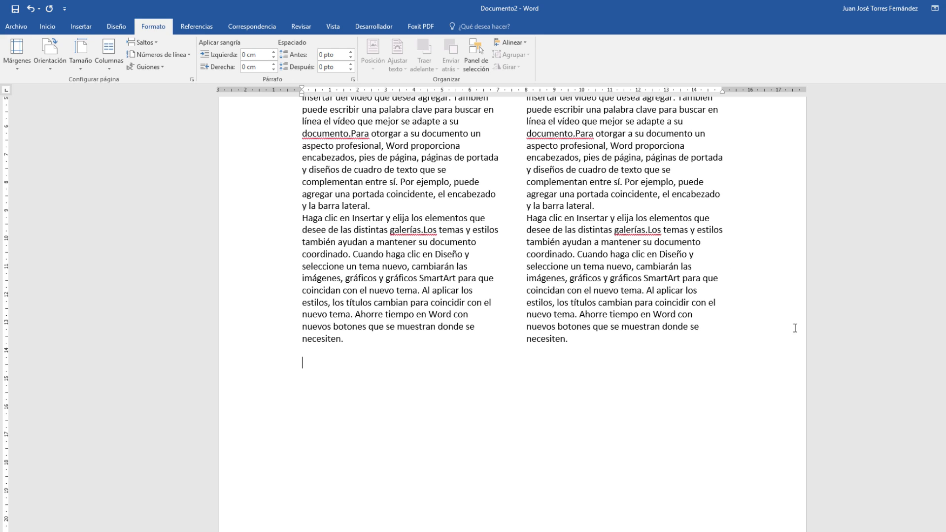
- Generate one paragraph of sample text in the single-column area below the two columns with =RAND(1,5)
mouse_move(534, 142)
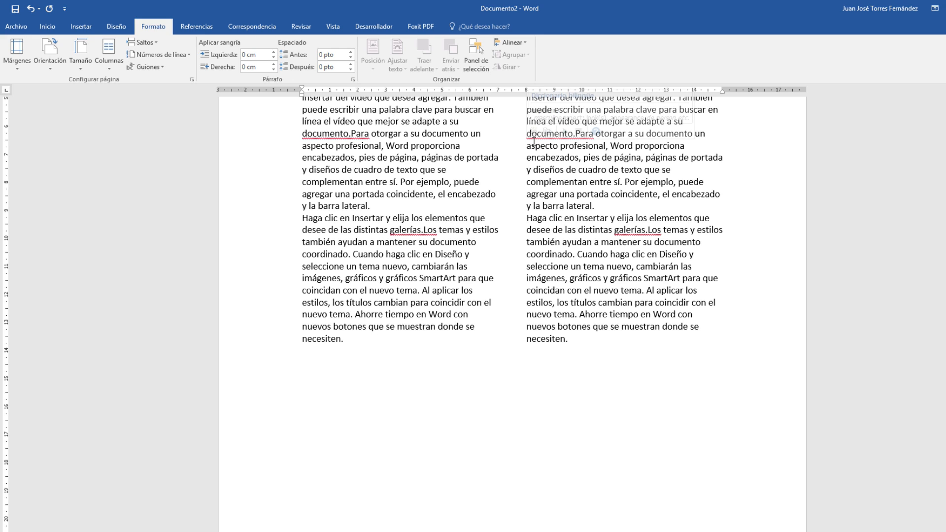
type("=RAND")
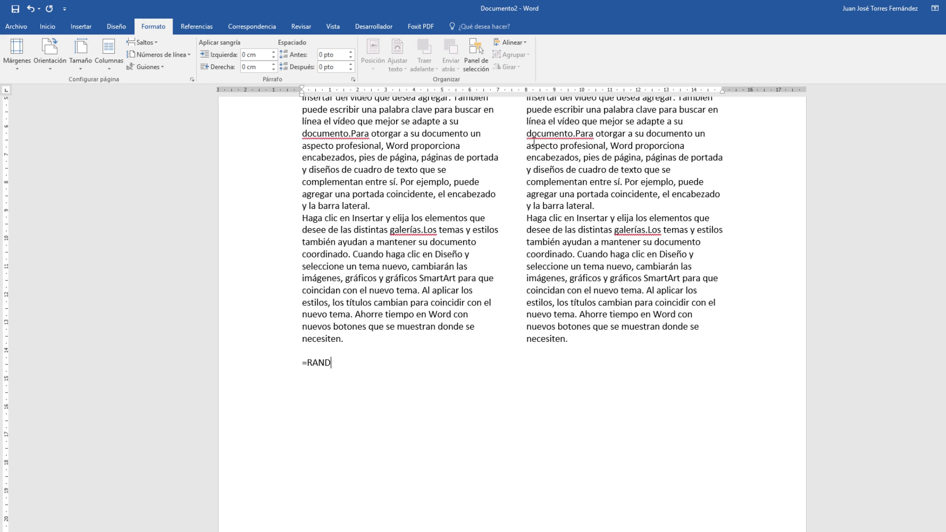
type("(1,5()")
key("BackSpace")
key("BackSpace")
type(")")
key("Return")
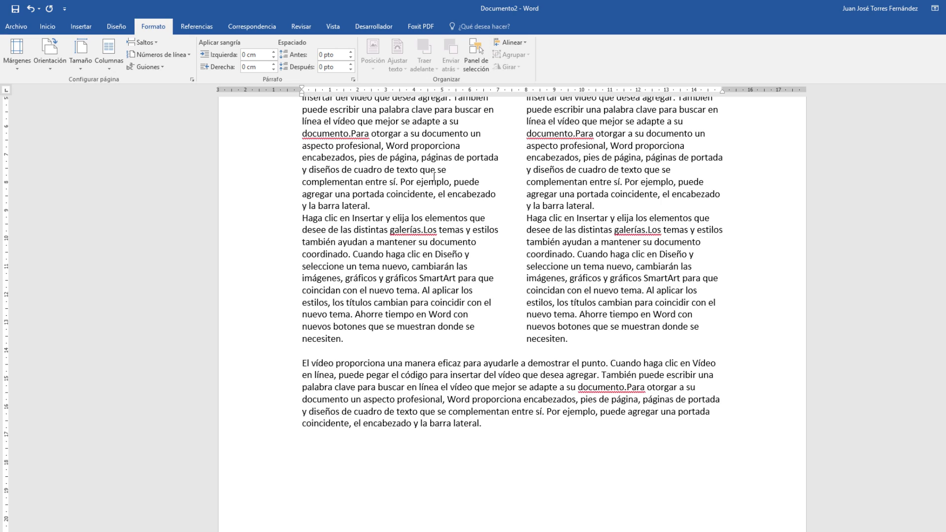
scroll(579, 245, "up", 3)
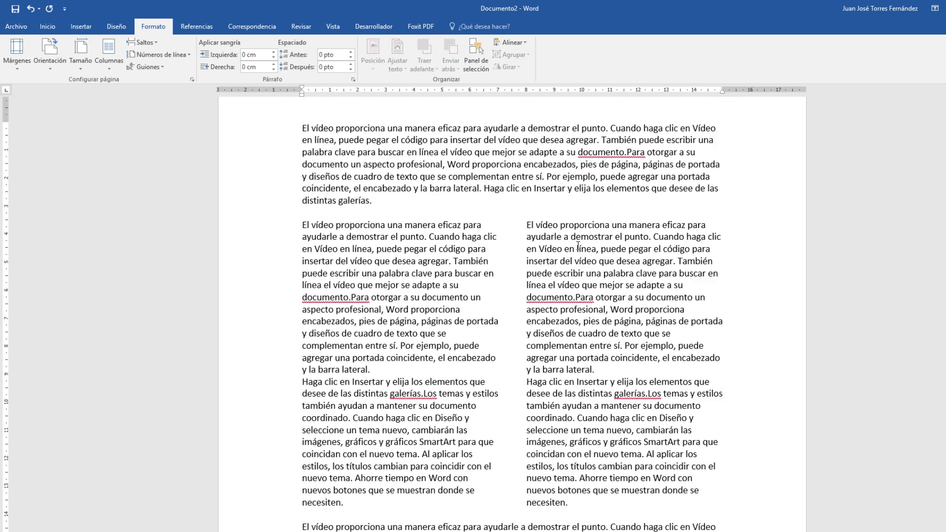
scroll(578, 245, "down", 4)
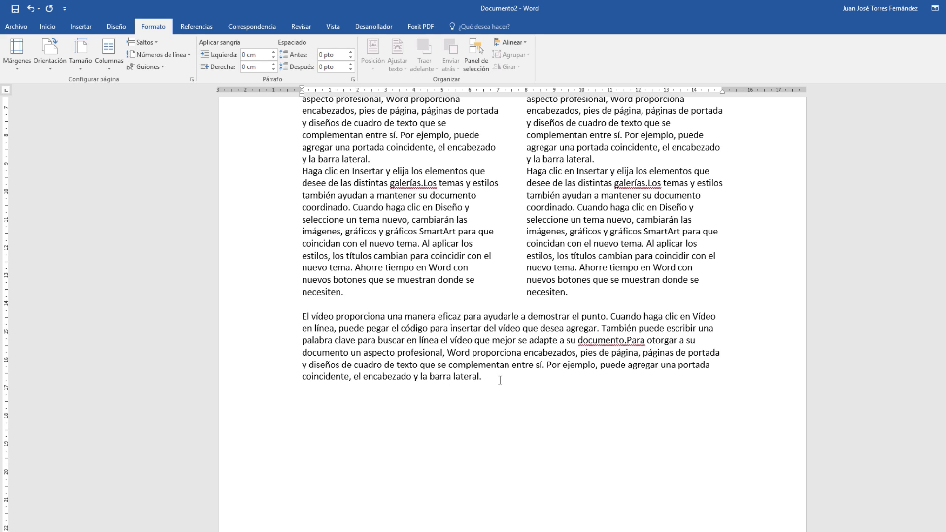
- Try applying the two-column preset (Dos) directly to the current section, and undo it
left_click(105, 63)
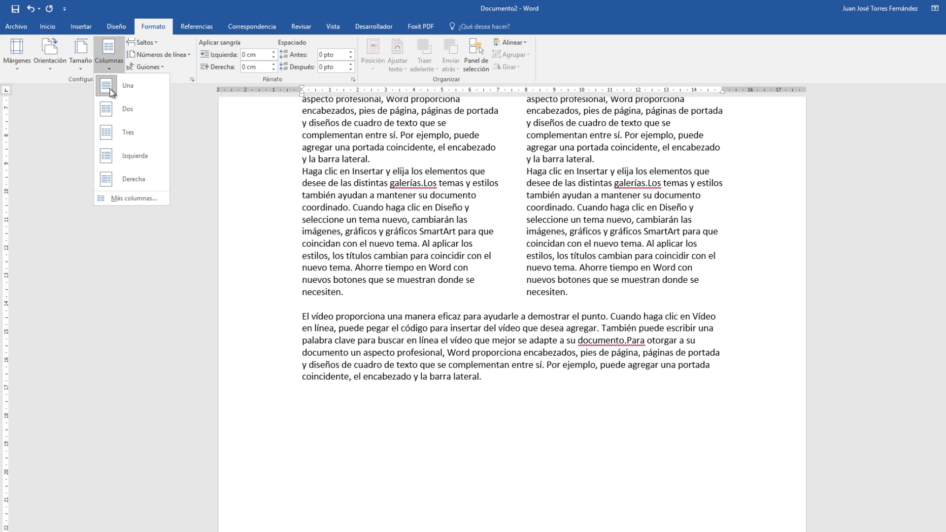
left_click(126, 110)
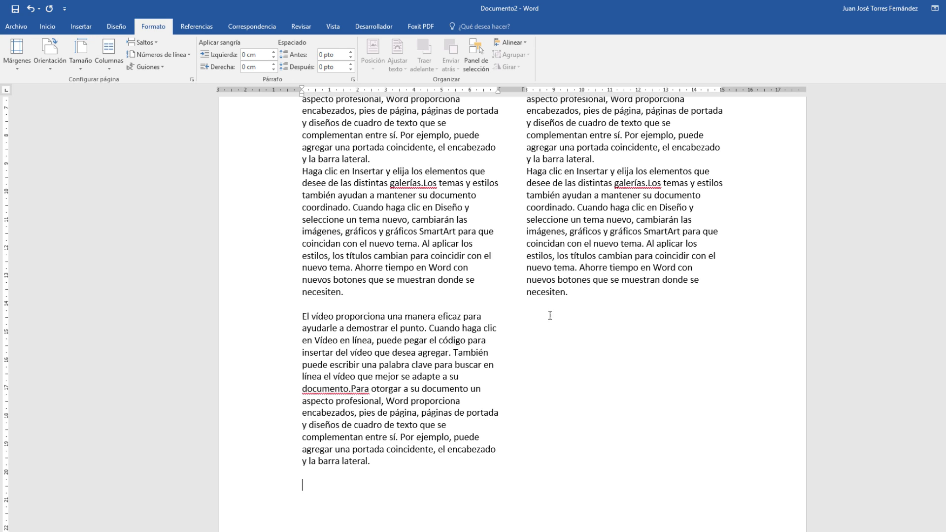
left_click(31, 9)
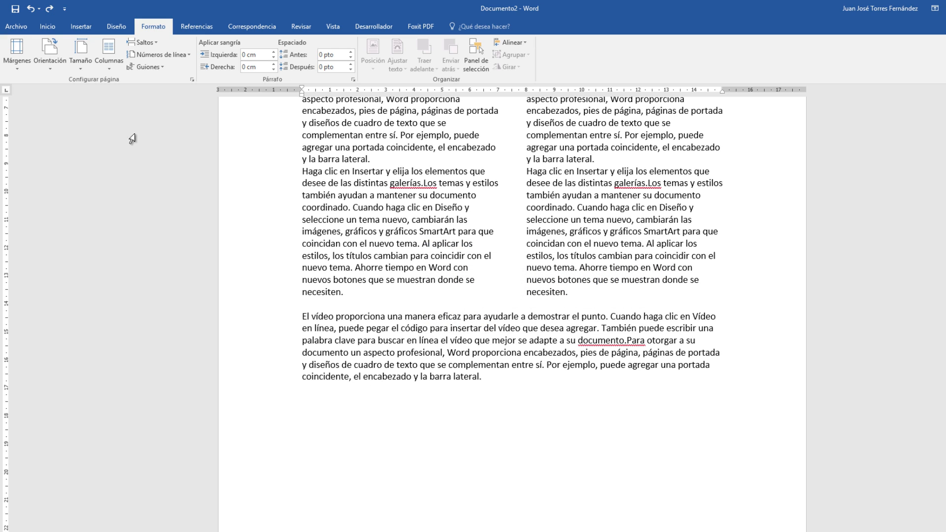
- Apply a two-column layout from the cursor below the full-width paragraph onward (De aquí en adelante)
left_click(111, 64)
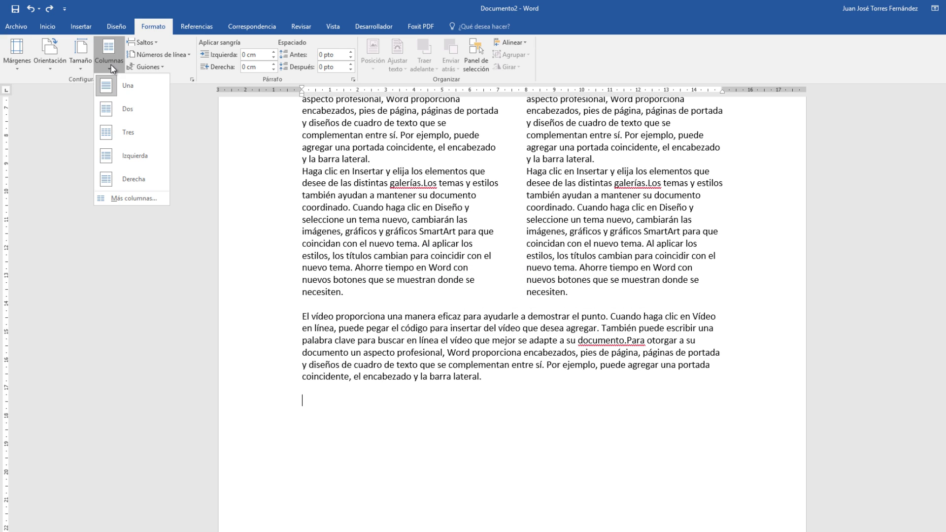
left_click(131, 199)
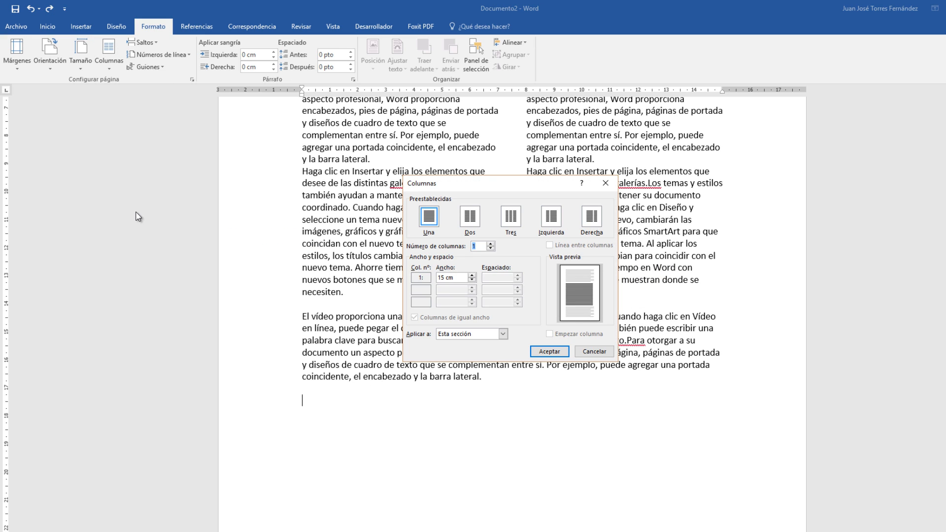
left_click(502, 334)
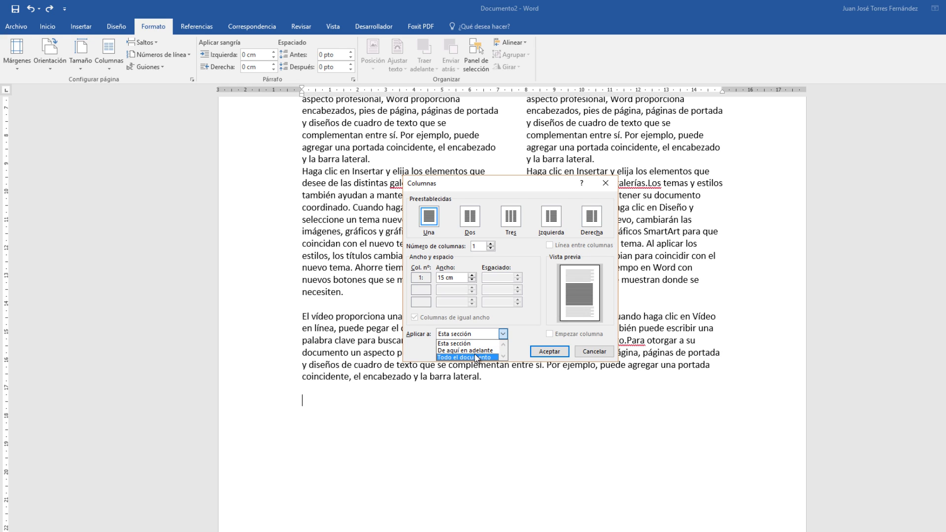
left_click(471, 350)
left_click(473, 217)
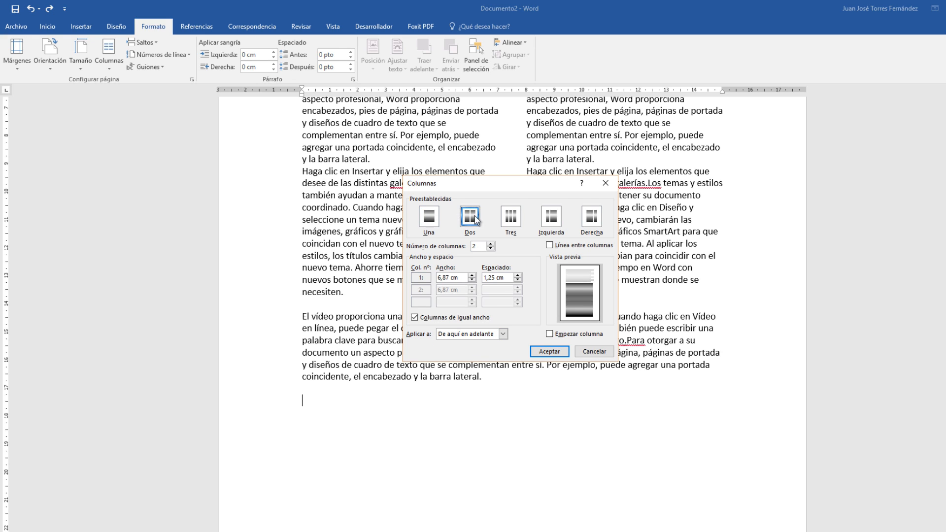
left_click(549, 351)
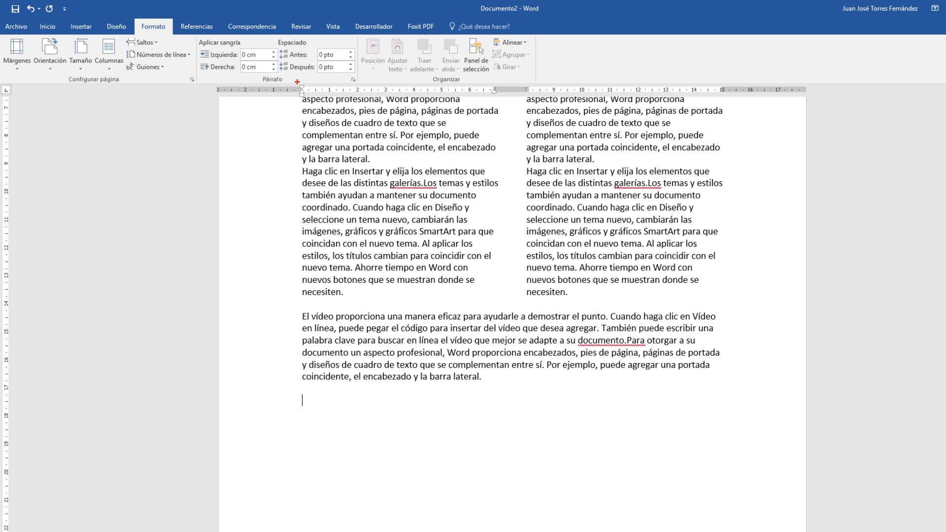
- Undo the two-column layout applied from the cursor onward
mouse_move(295, 82)
left_mouse_down()
mouse_move(331, 96)
mouse_move(733, 97)
left_mouse_up()
left_click(31, 9)
mouse_move(298, 77)
left_mouse_down()
mouse_move(446, 100)
mouse_move(731, 101)
left_mouse_up()
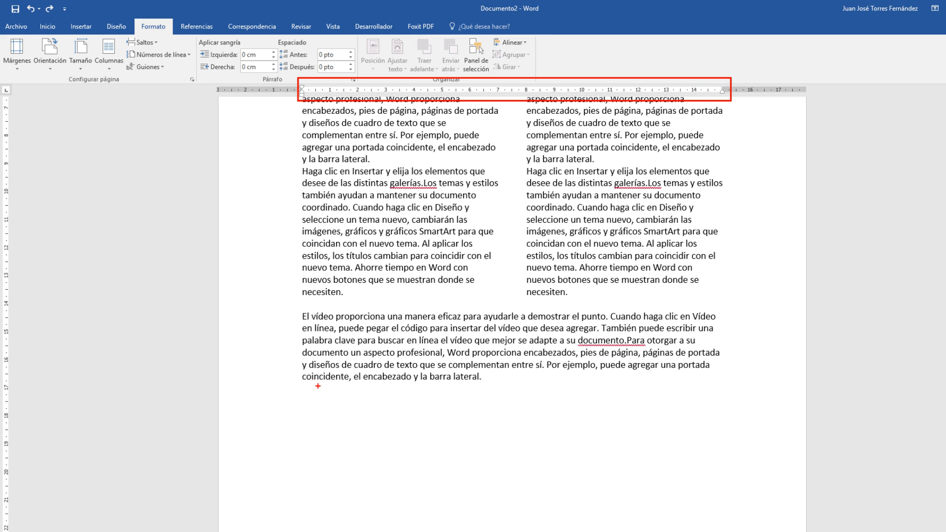
key("Escape")
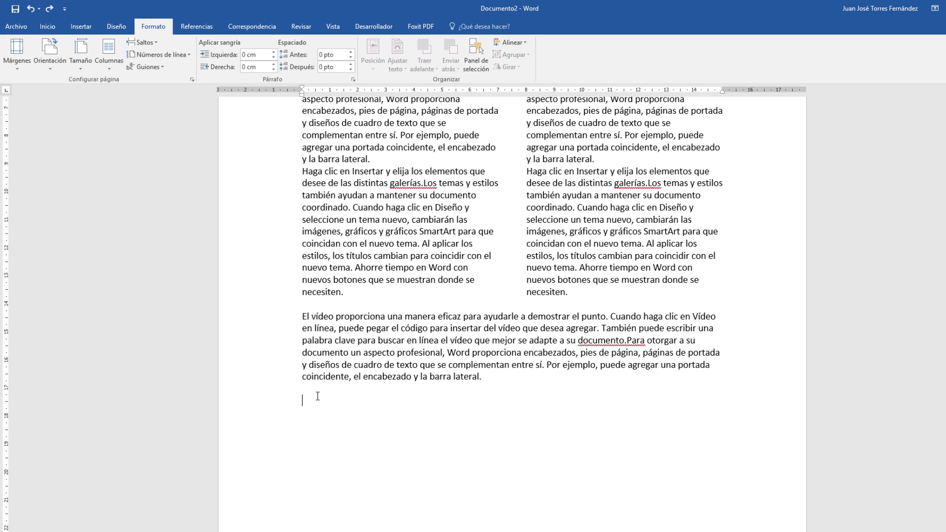
left_click(391, 401)
key("ctrl+2")
mouse_move(300, 305)
left_mouse_down()
mouse_move(410, 367)
mouse_move(728, 378)
left_mouse_up()
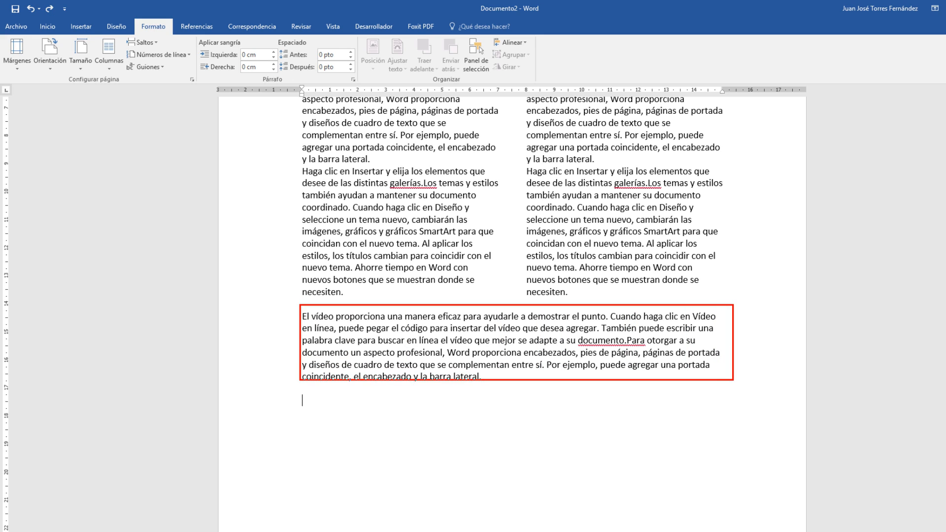
key("Escape")
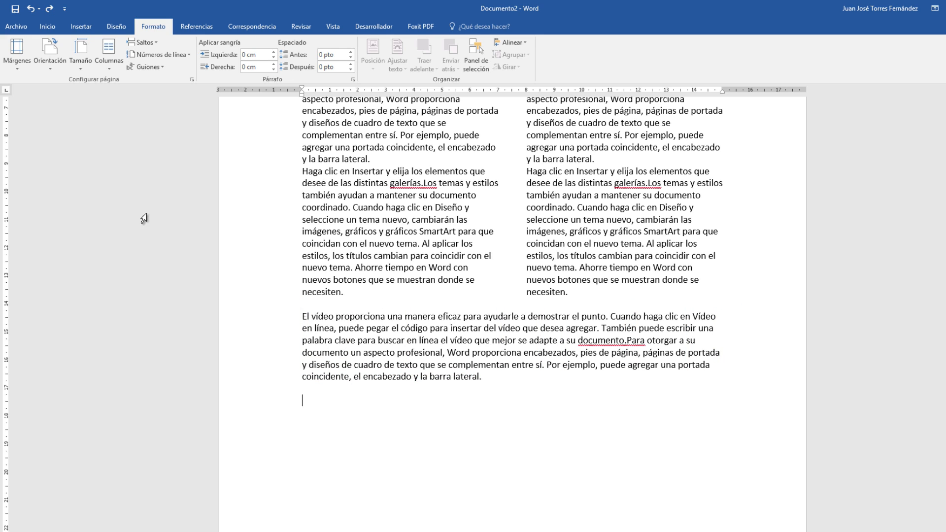
- Insert a continuous section break (Continua) below the full-width paragraph and set the new section to two columns
left_click(156, 42)
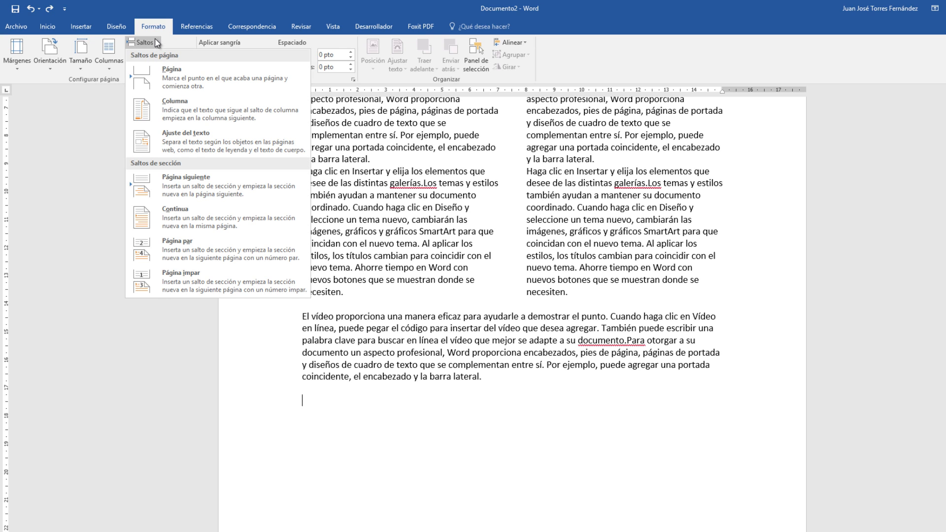
left_click(201, 217)
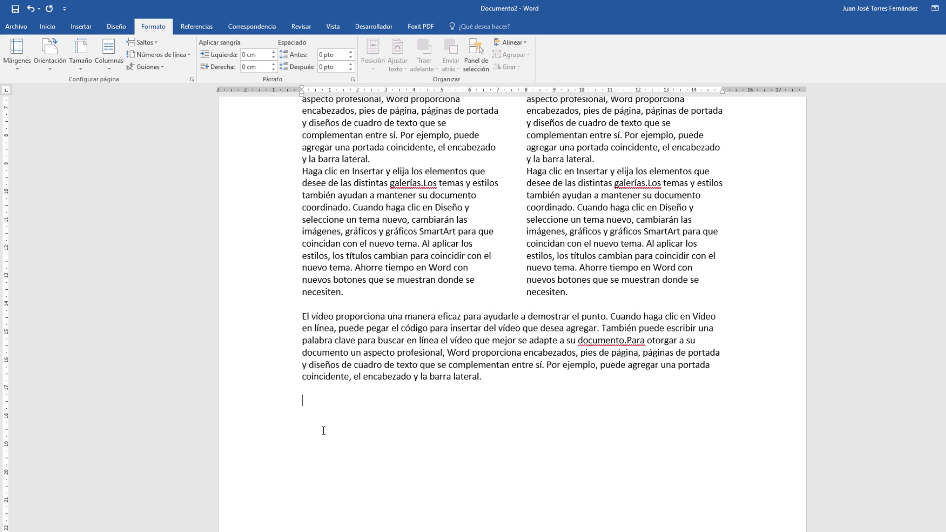
left_click(116, 53)
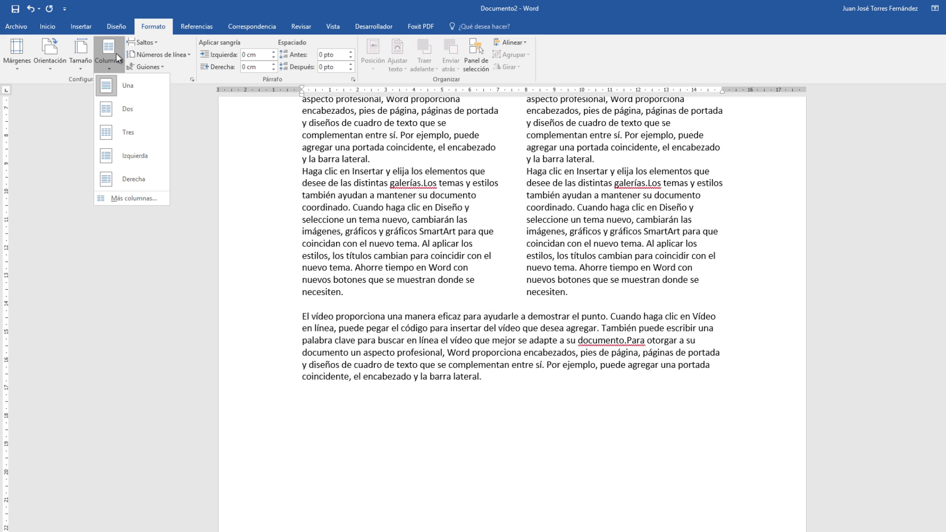
left_click(120, 109)
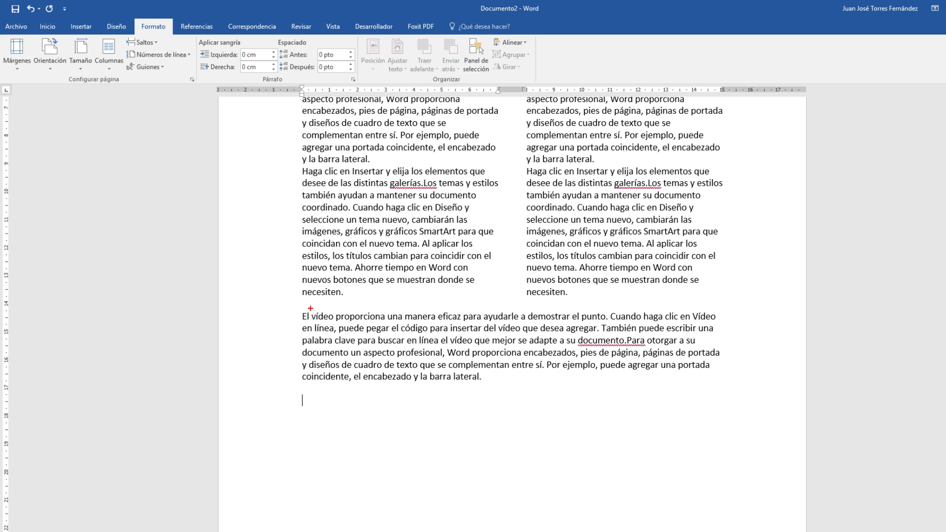
mouse_move(279, 306)
left_mouse_down()
mouse_move(288, 318)
mouse_move(624, 407)
mouse_move(732, 386)
left_mouse_up()
left_click_drag(728, 330, 858, 230)
left_click_drag(258, 251, 259, 365)
left_click_drag(302, 402, 253, 402)
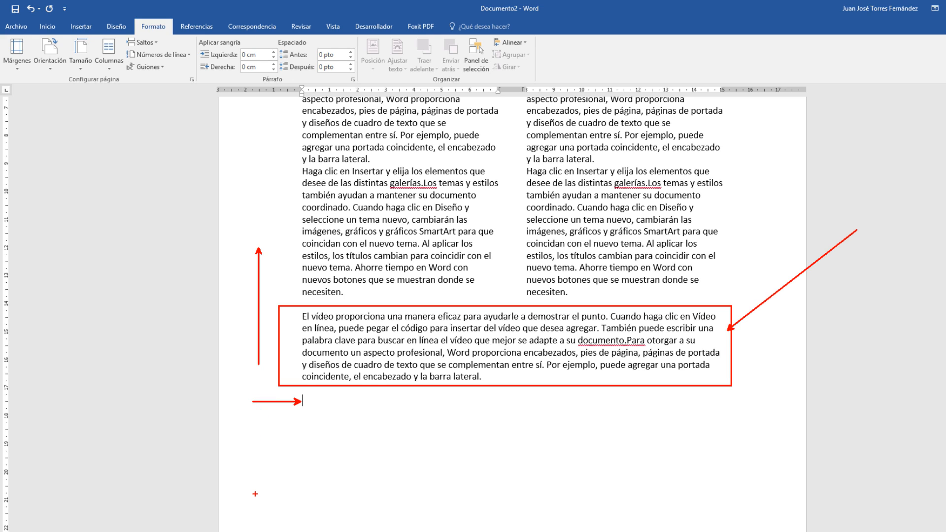
left_click_drag(255, 494, 256, 411)
left_click_drag(261, 498, 262, 402)
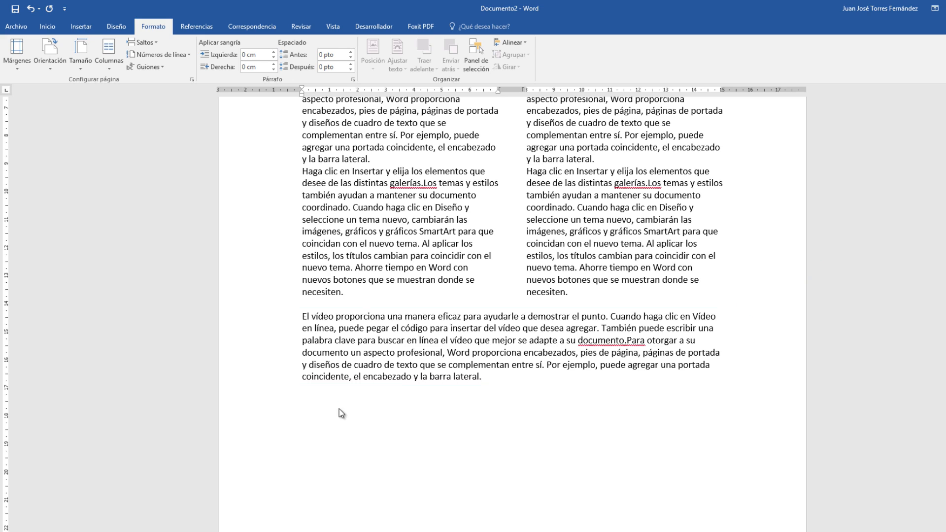
key("Escape")
- Generate one paragraph in the new section's first column with =RAND(1,5) and insert a column break after it
type("=RAND(1,5)")
key("Return")
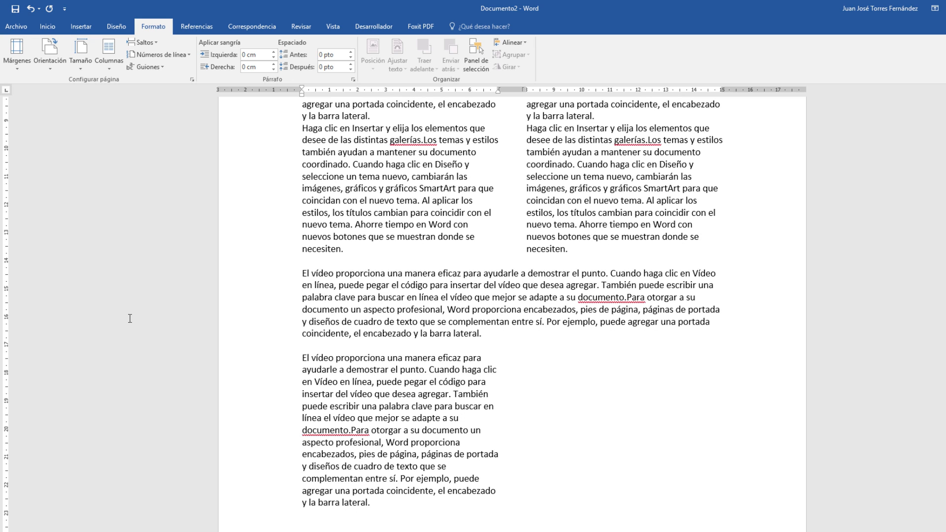
left_click(143, 42)
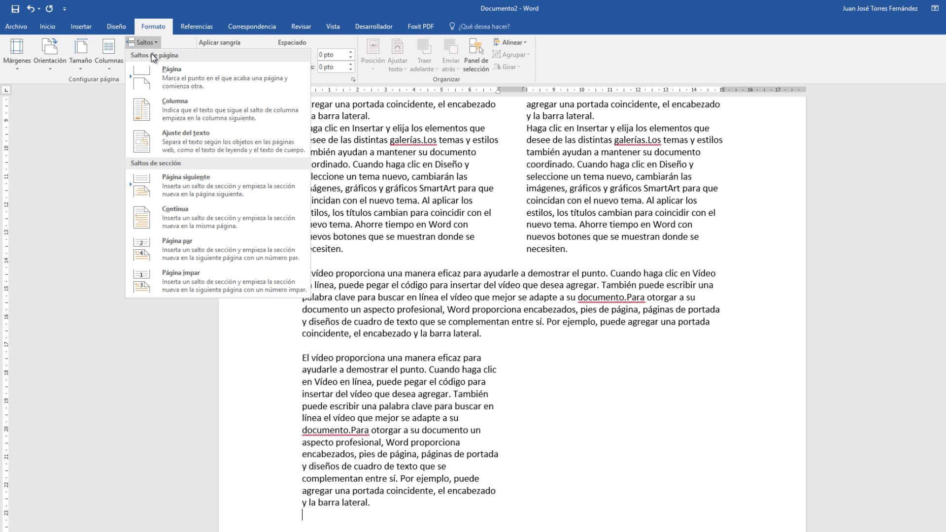
left_click(177, 101)
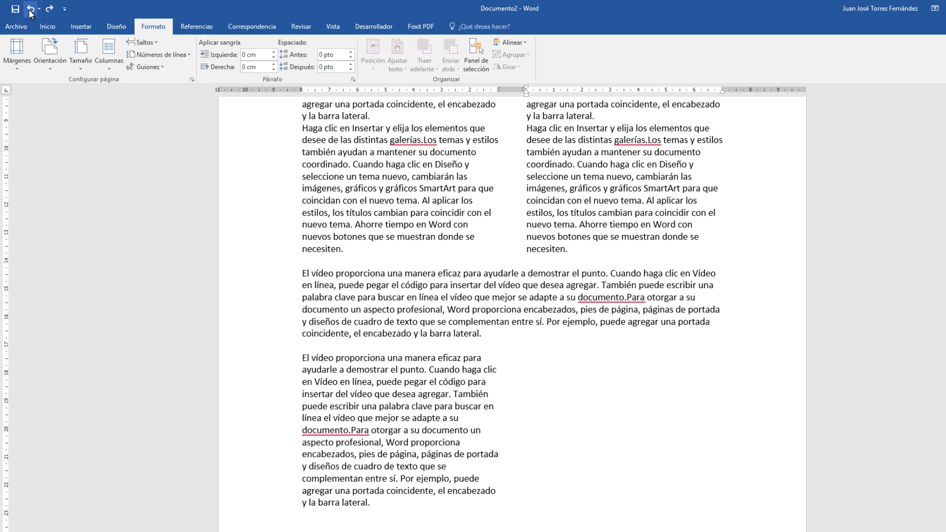
- Fill the new section's second column with one paragraph of sample text using =RAND(1,5)
type("=RAND(1,5)")
key("Return")
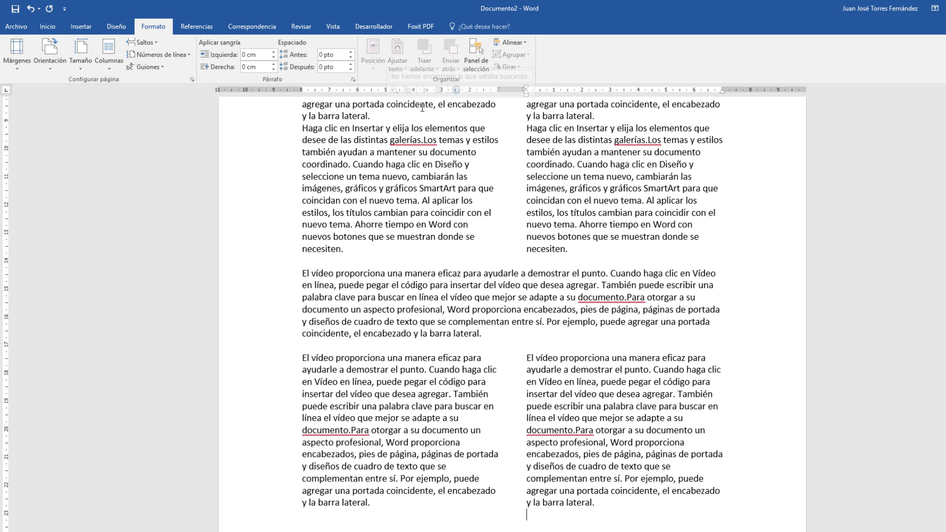
scroll(421, 108, "down", 3)
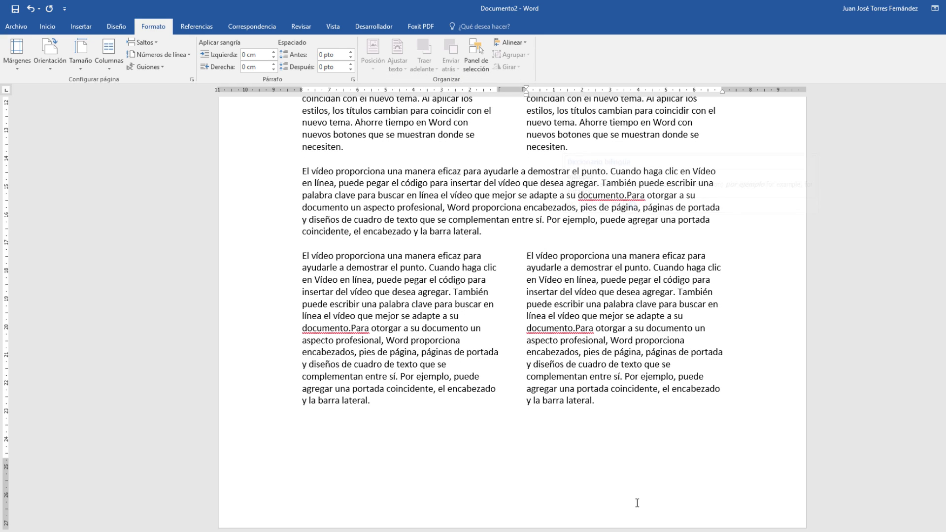
- Justify all the text in the document
key("ctrl+a")
scroll(512, 296, "up", 3)
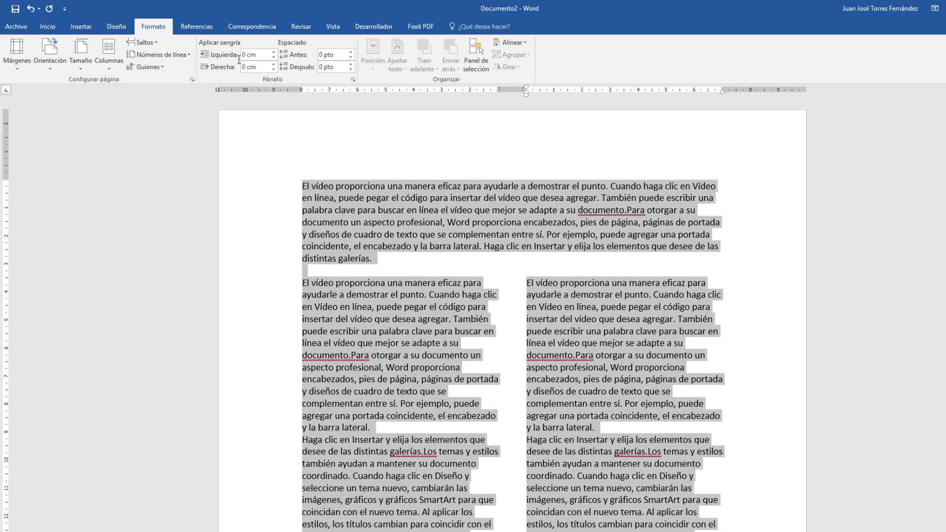
left_click(47, 27)
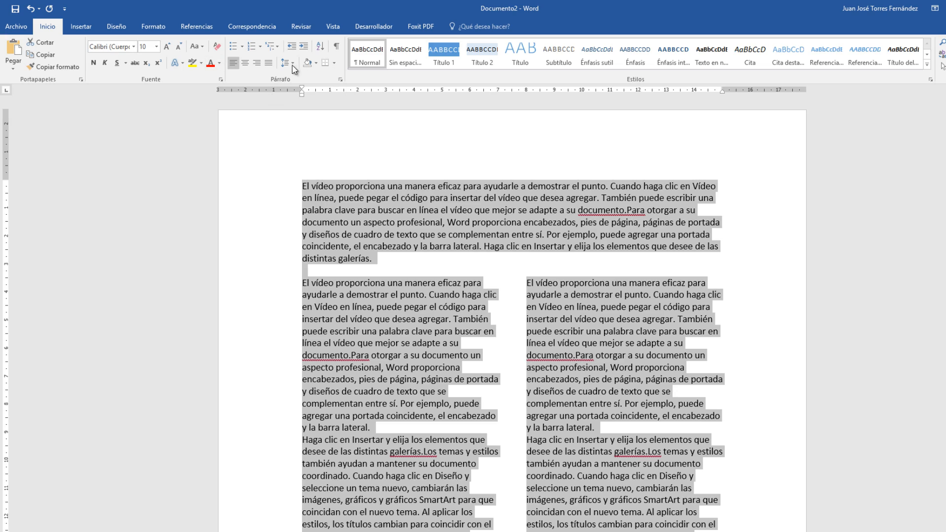
left_click(268, 62)
left_click(769, 351)
scroll(769, 351, "down", 1)
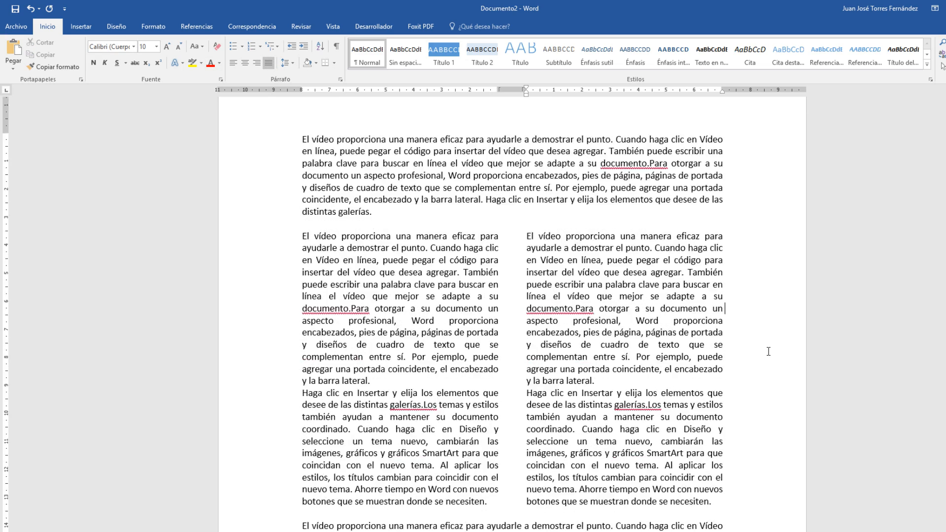
scroll(769, 352, "down", 7)
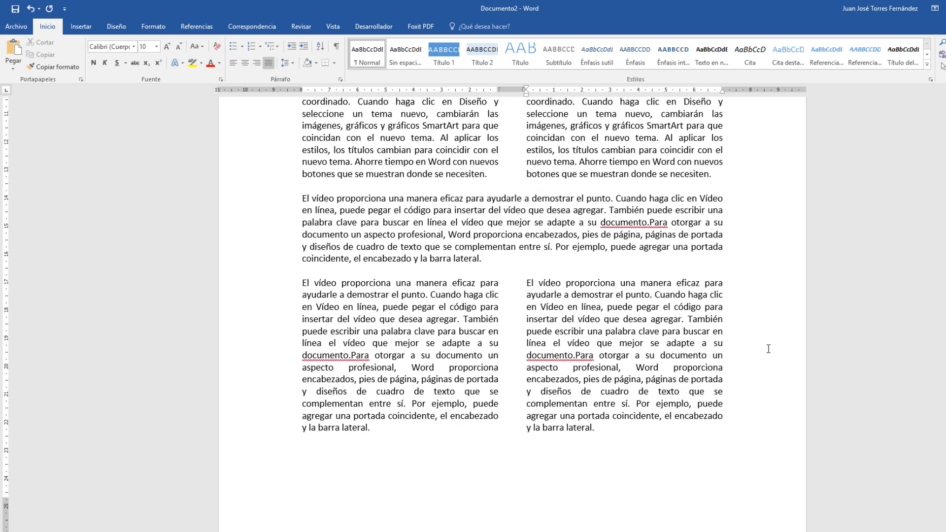